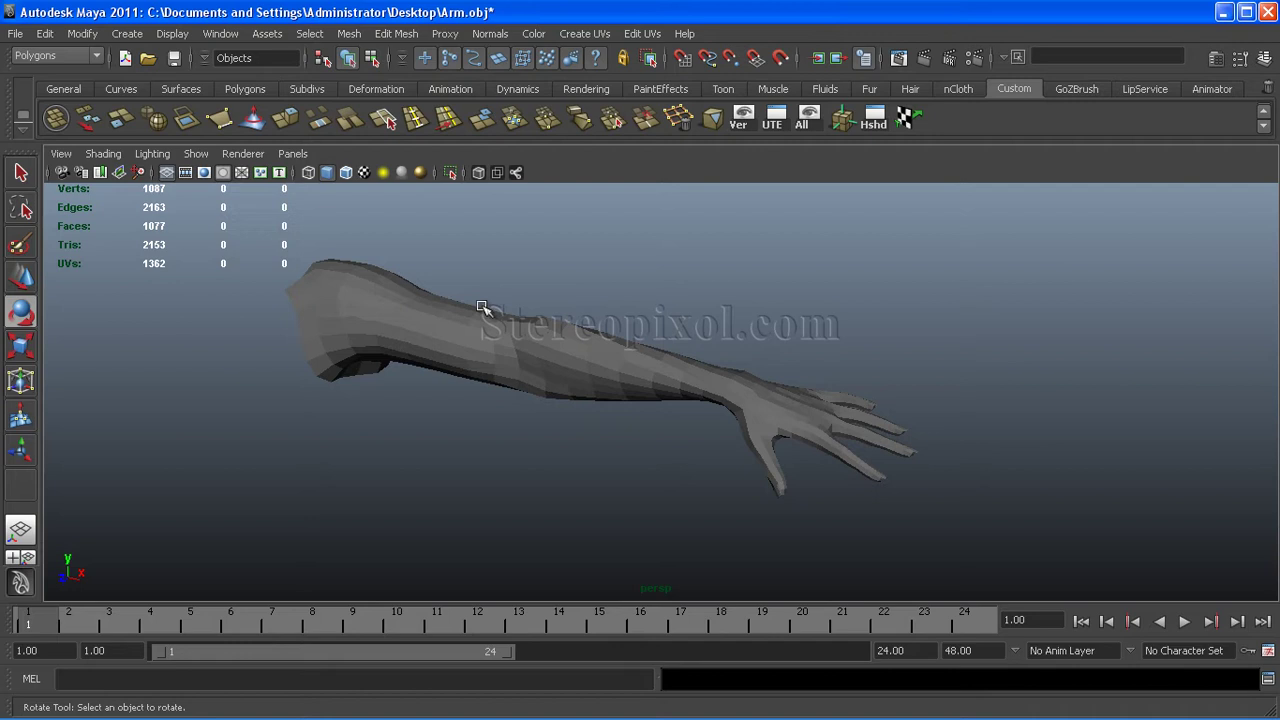
Step: Select the arm, open the Hypershade beside it, and create a mental ray mia_material_x material
click(524, 300)
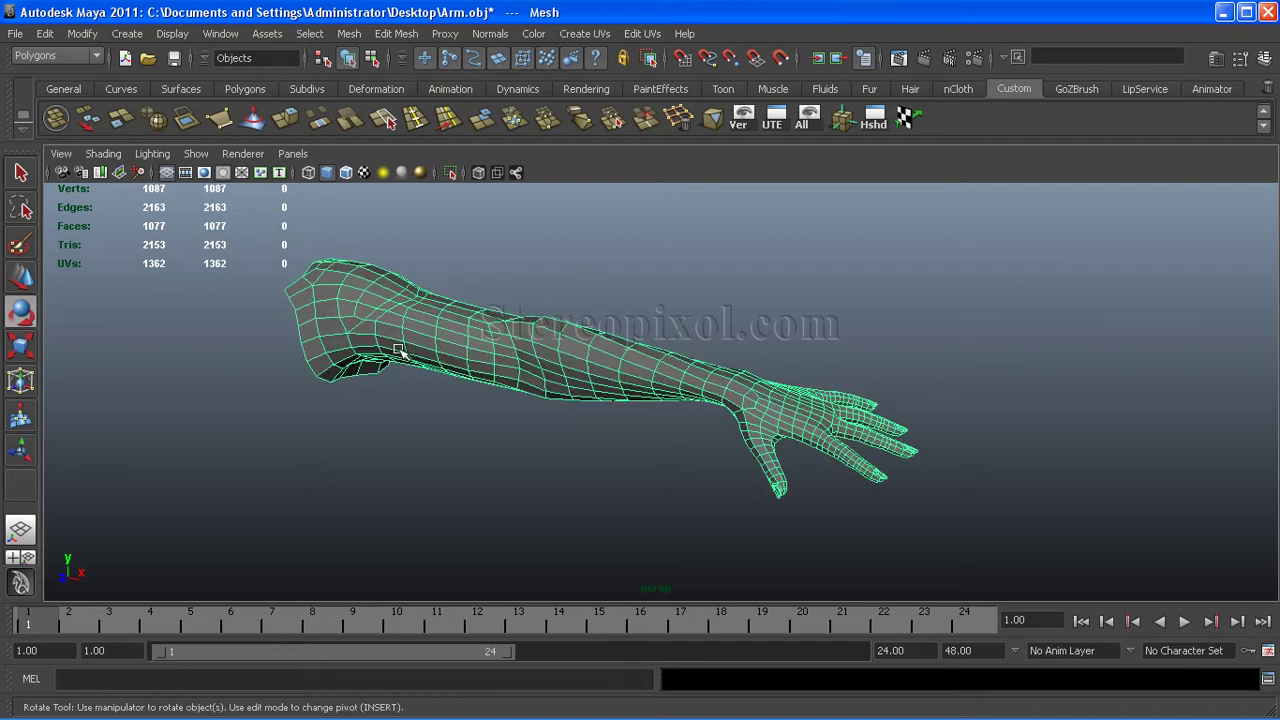
click(221, 33)
mouse_move(261, 80)
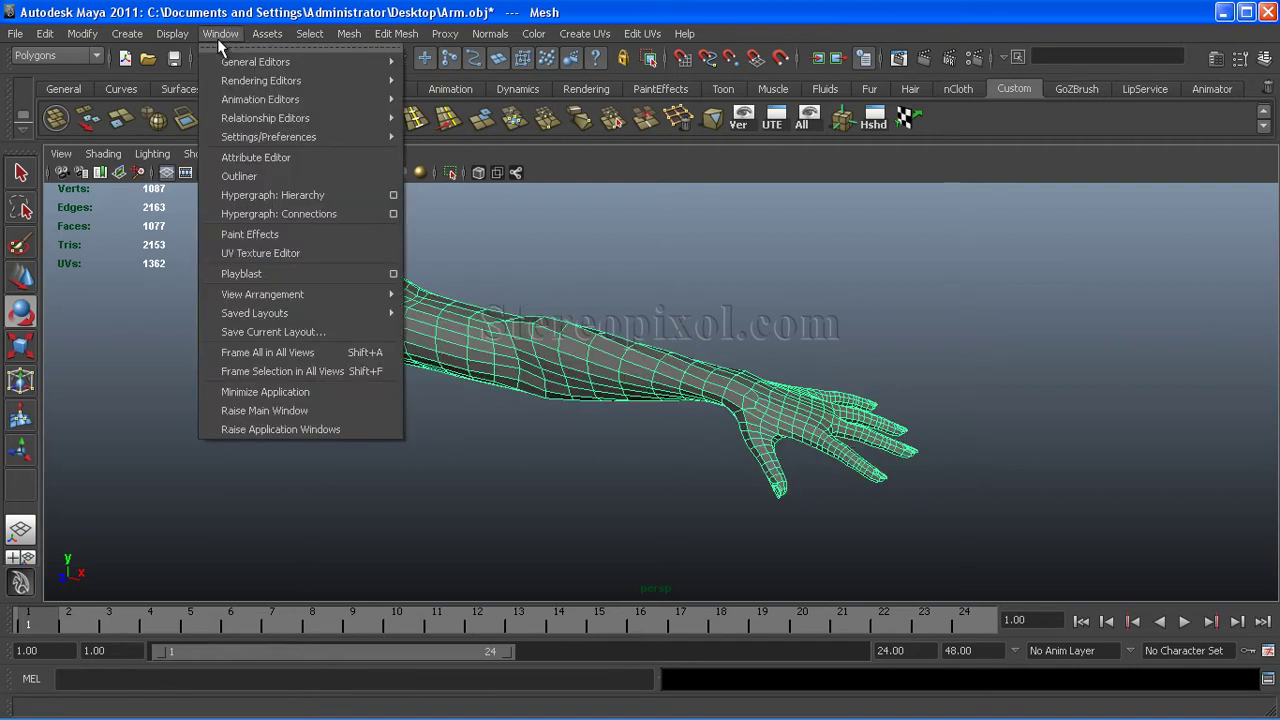
click(453, 128)
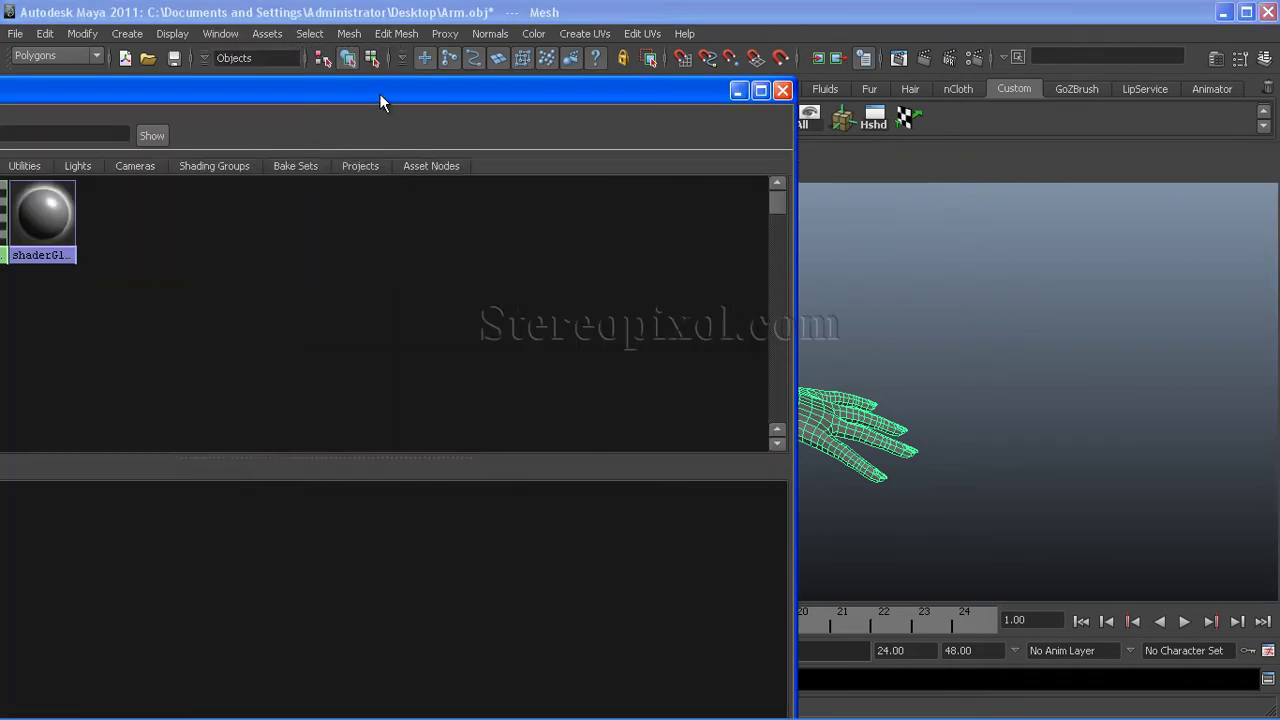
drag(379, 93, 913, 114)
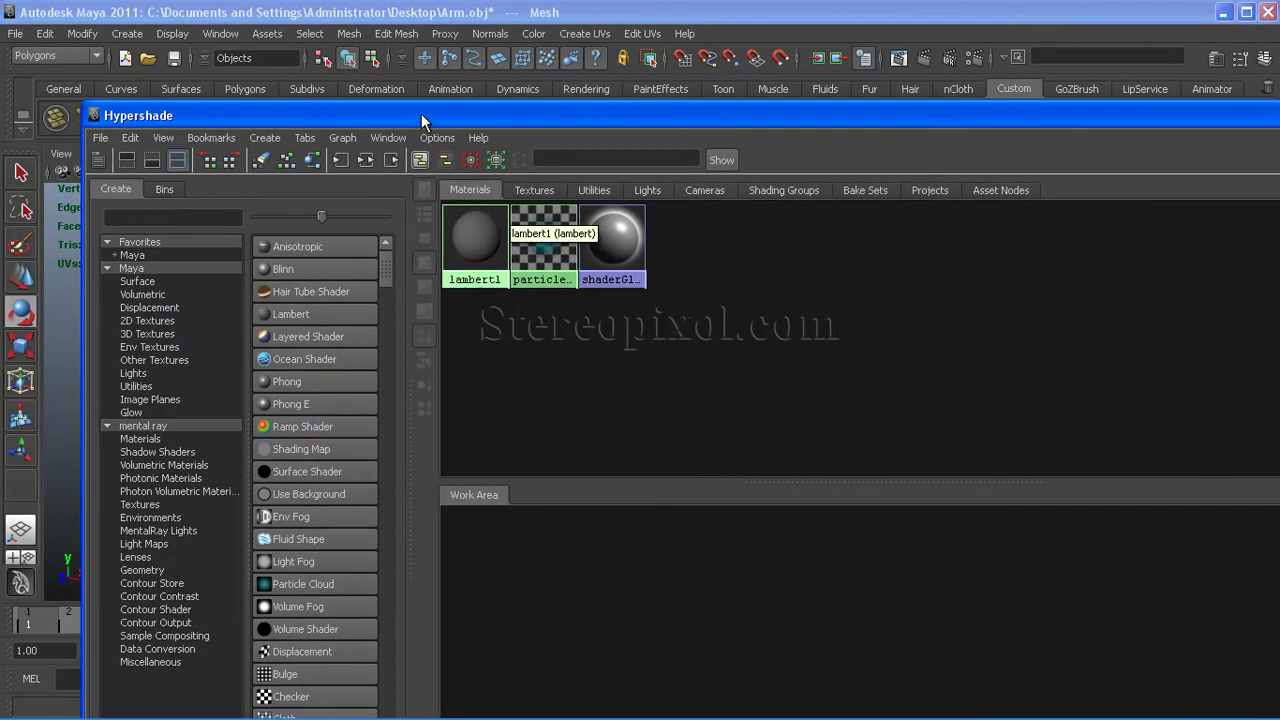
drag(421, 113, 942, 113)
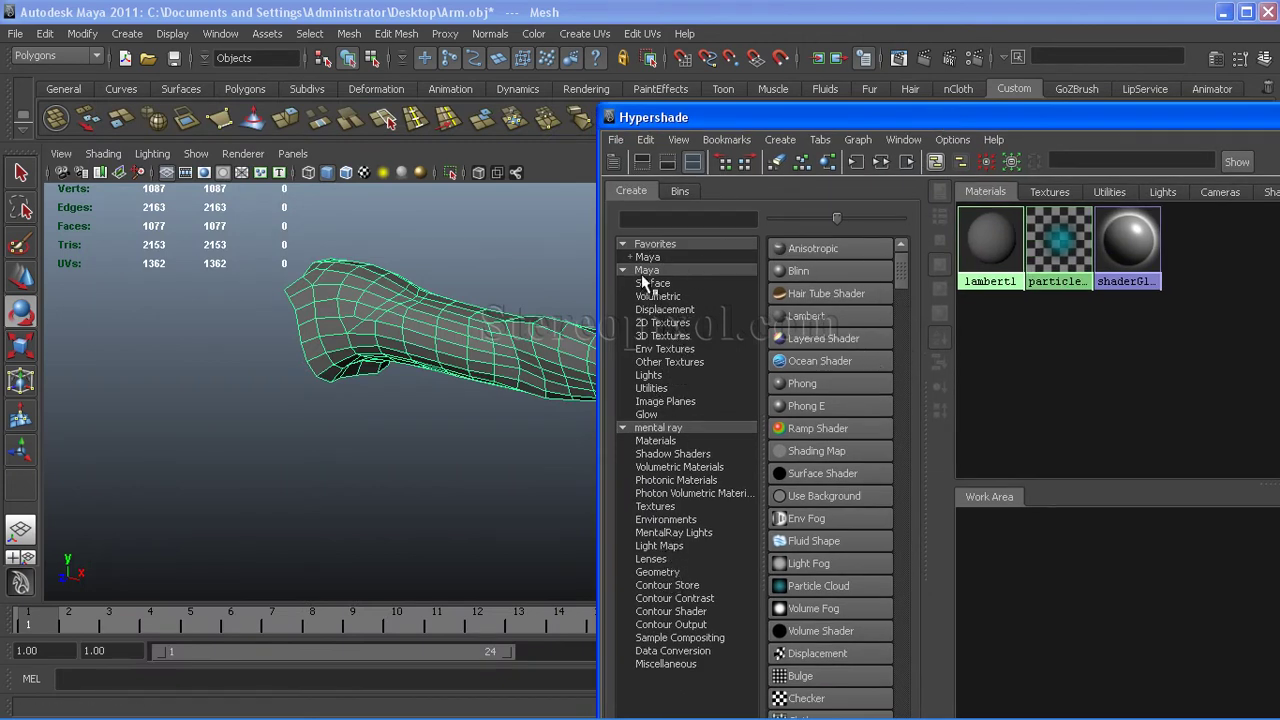
click(656, 441)
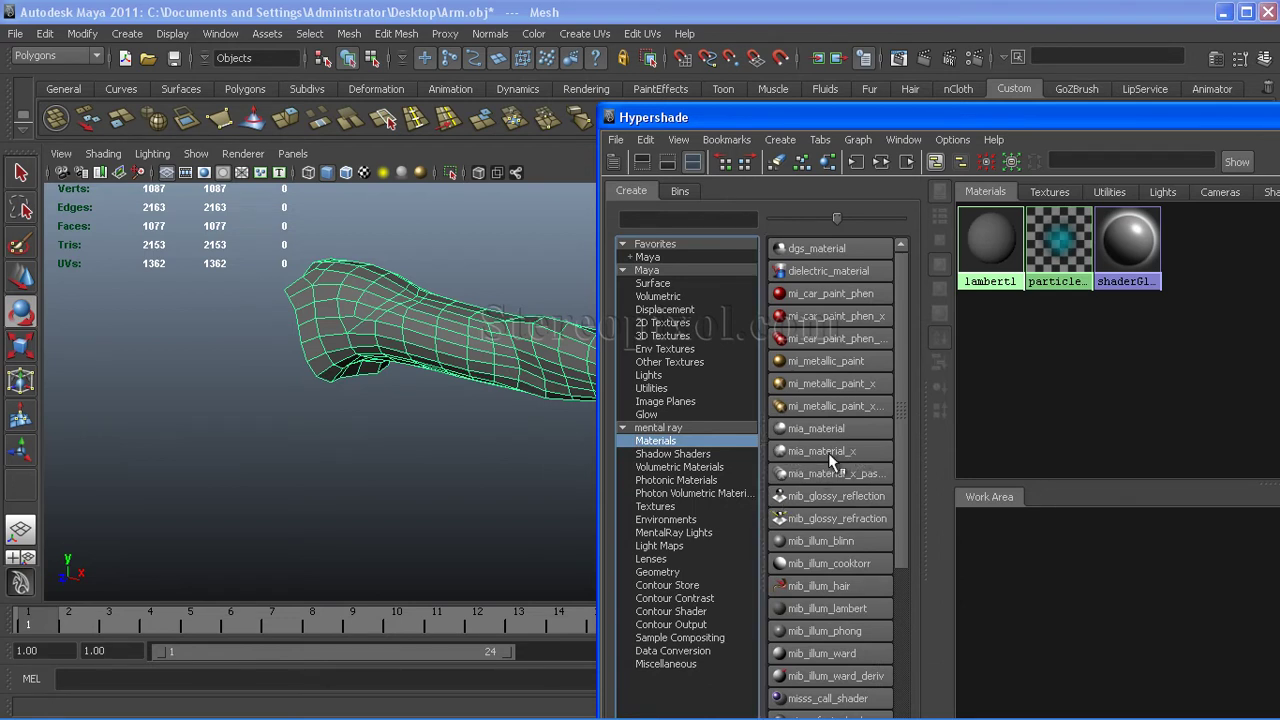
click(829, 454)
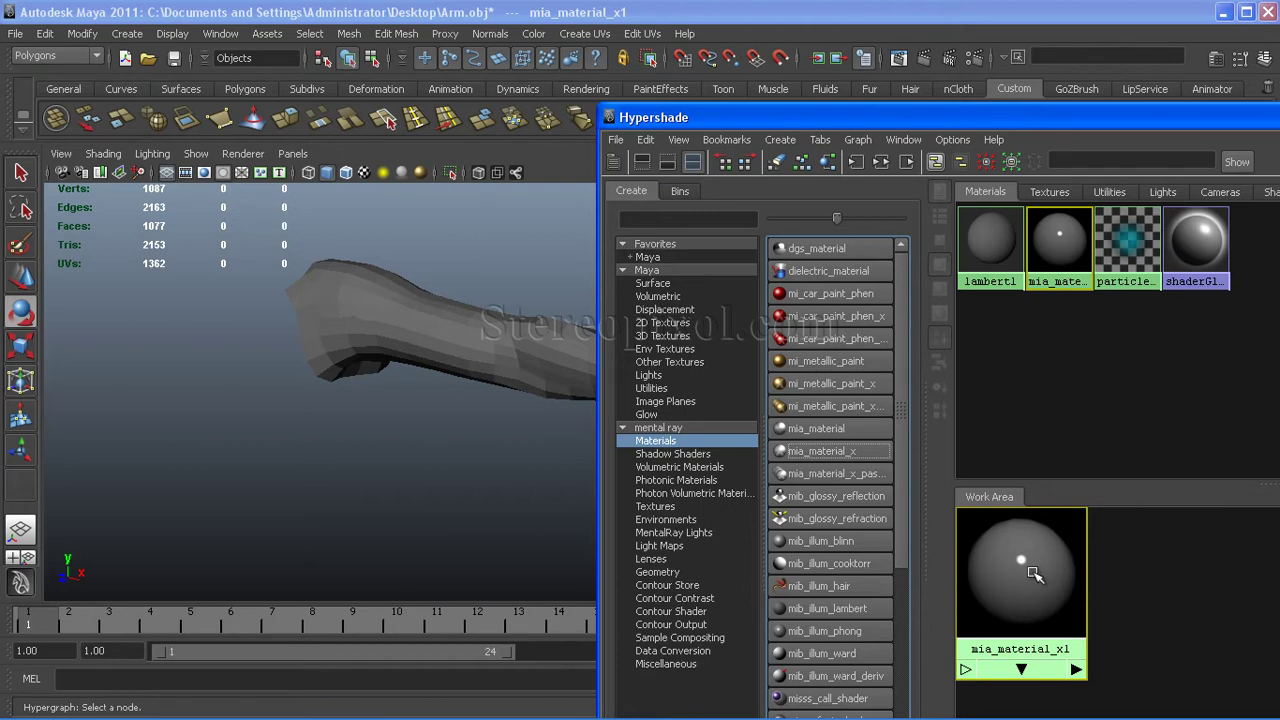
Step: Apply mia_material_x1 to the arm mesh and frame the whole arm in view
middle_drag(1035, 574, 470, 362)
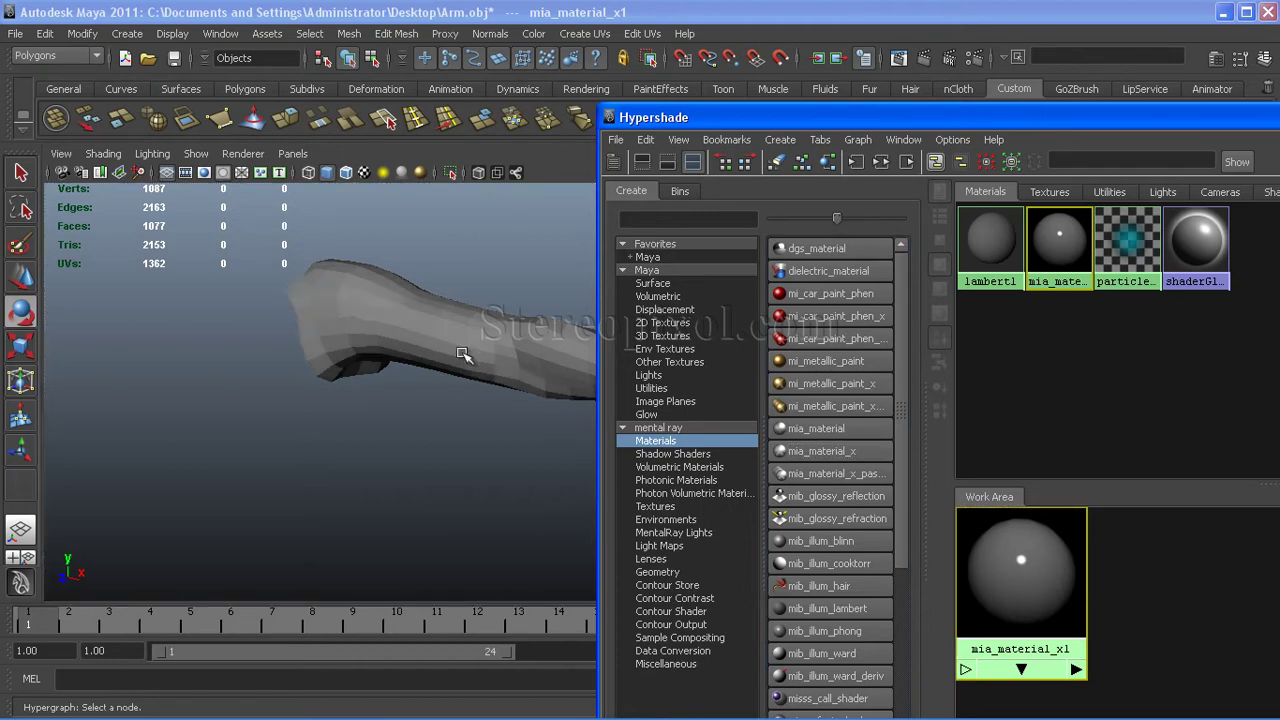
alt+drag(443, 405, 386, 380)
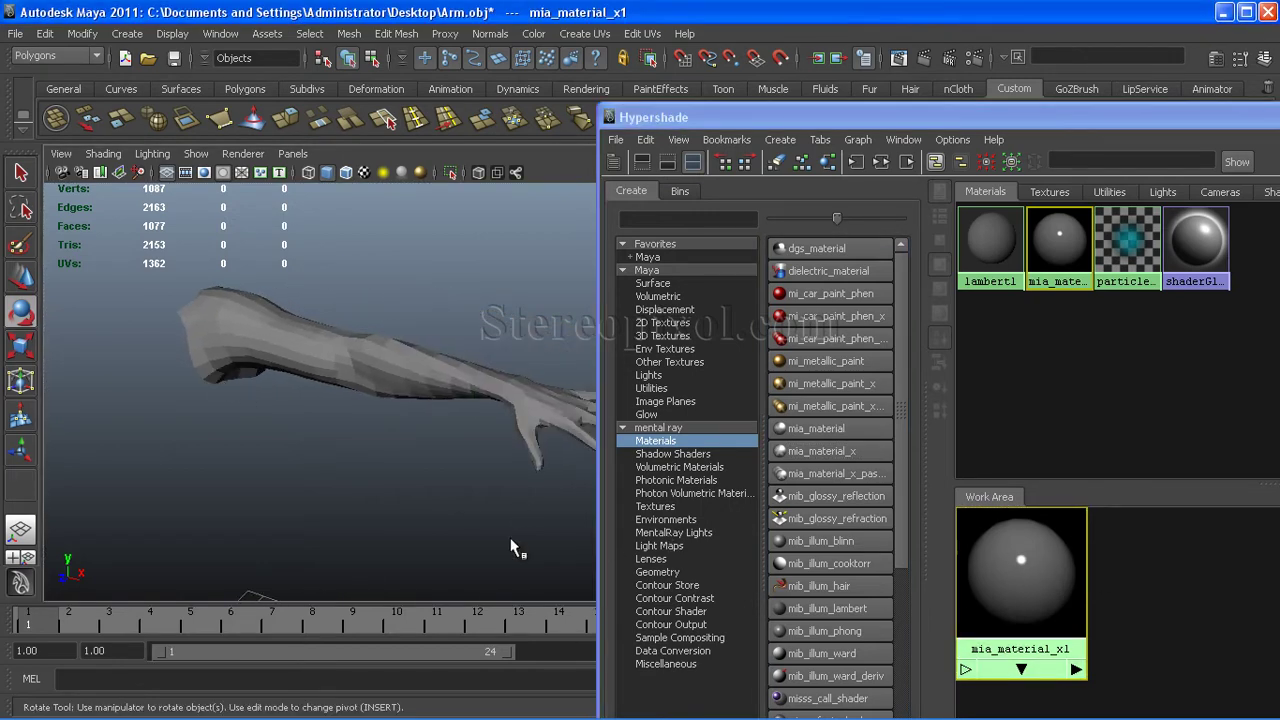
alt+right_drag(424, 453, 367, 435)
alt+middle_drag(367, 435, 229, 414)
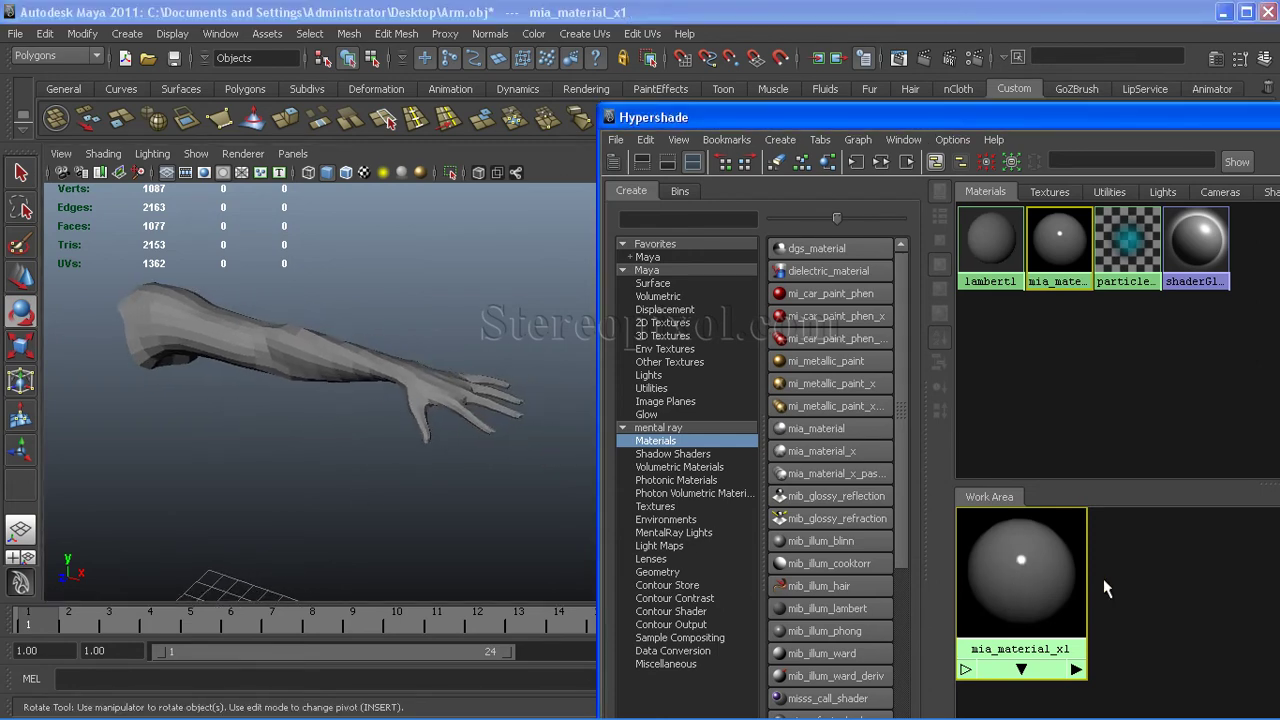
Step: Graph the material's input and output connections and select the mia_material_x1SG shading group
drag(975, 118, 790, 138)
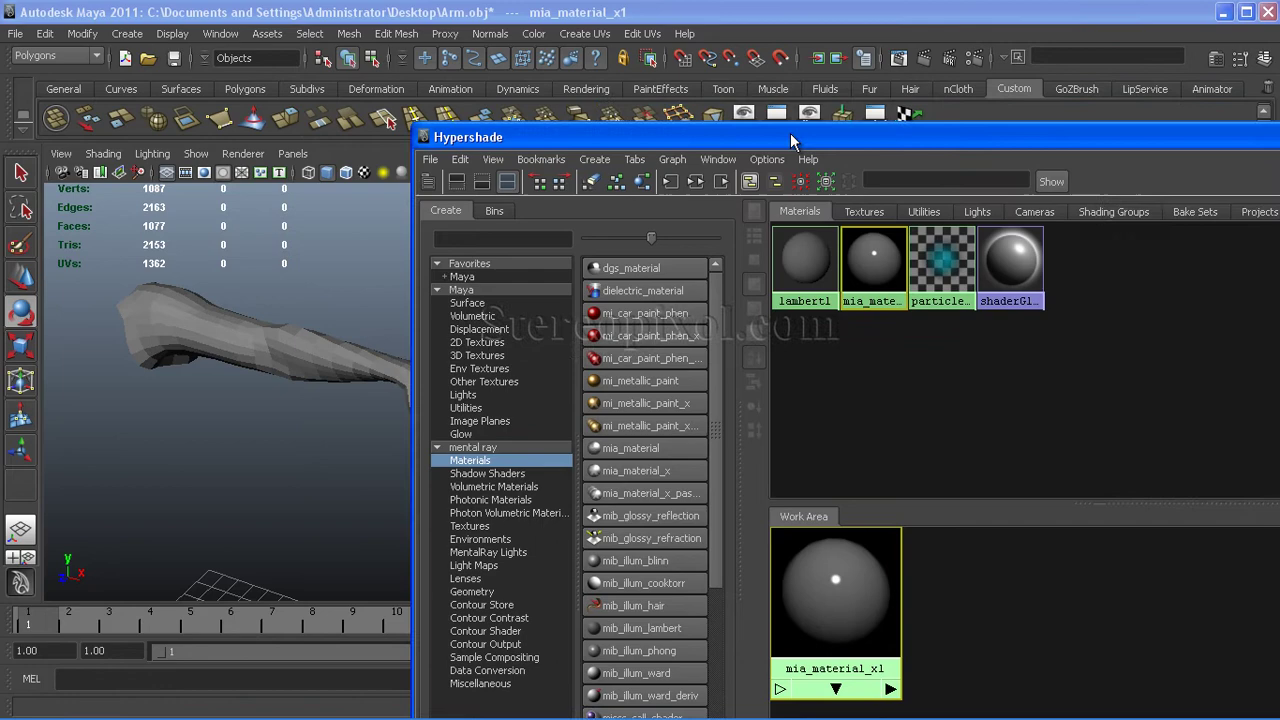
click(697, 186)
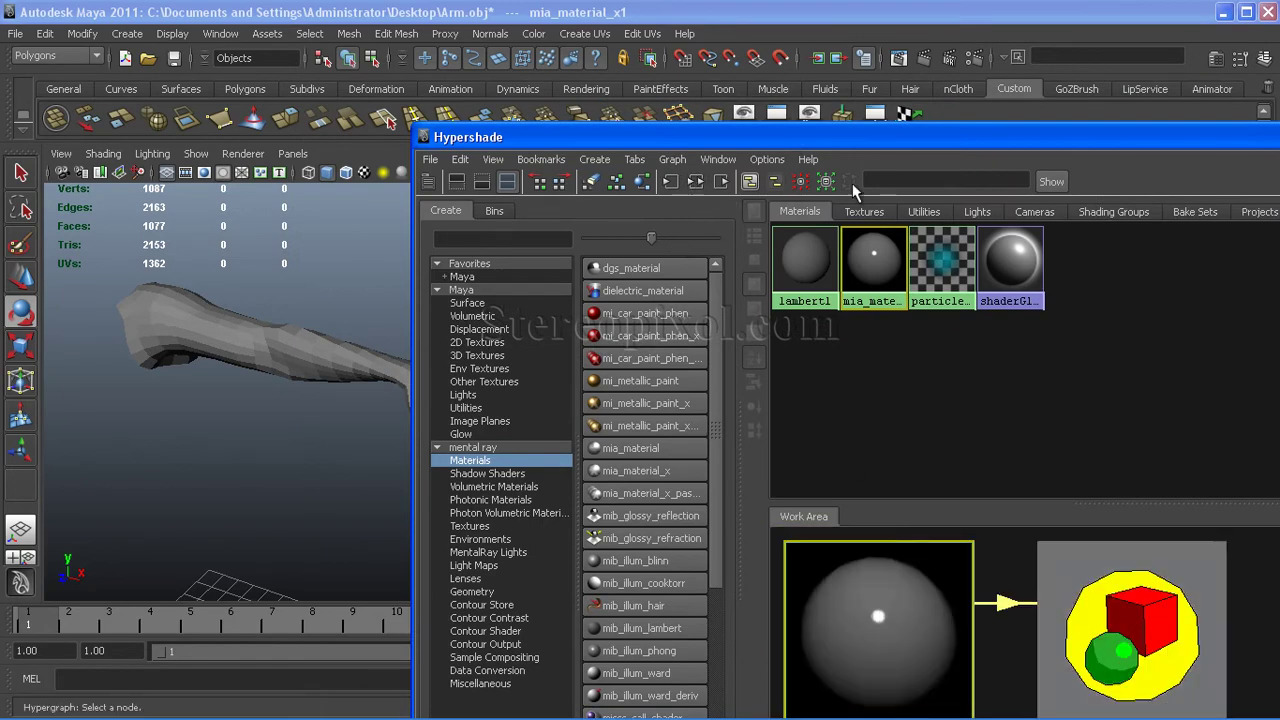
drag(820, 137, 643, 2)
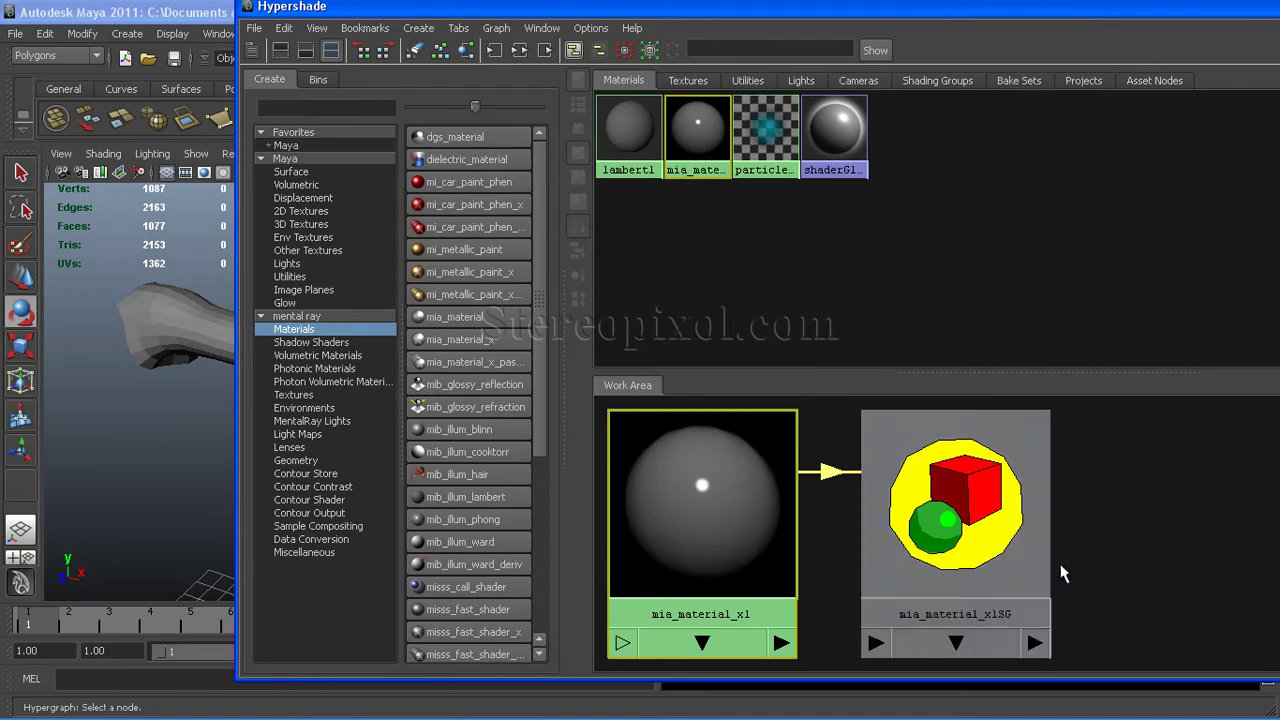
alt+right_drag(1154, 563, 1000, 565)
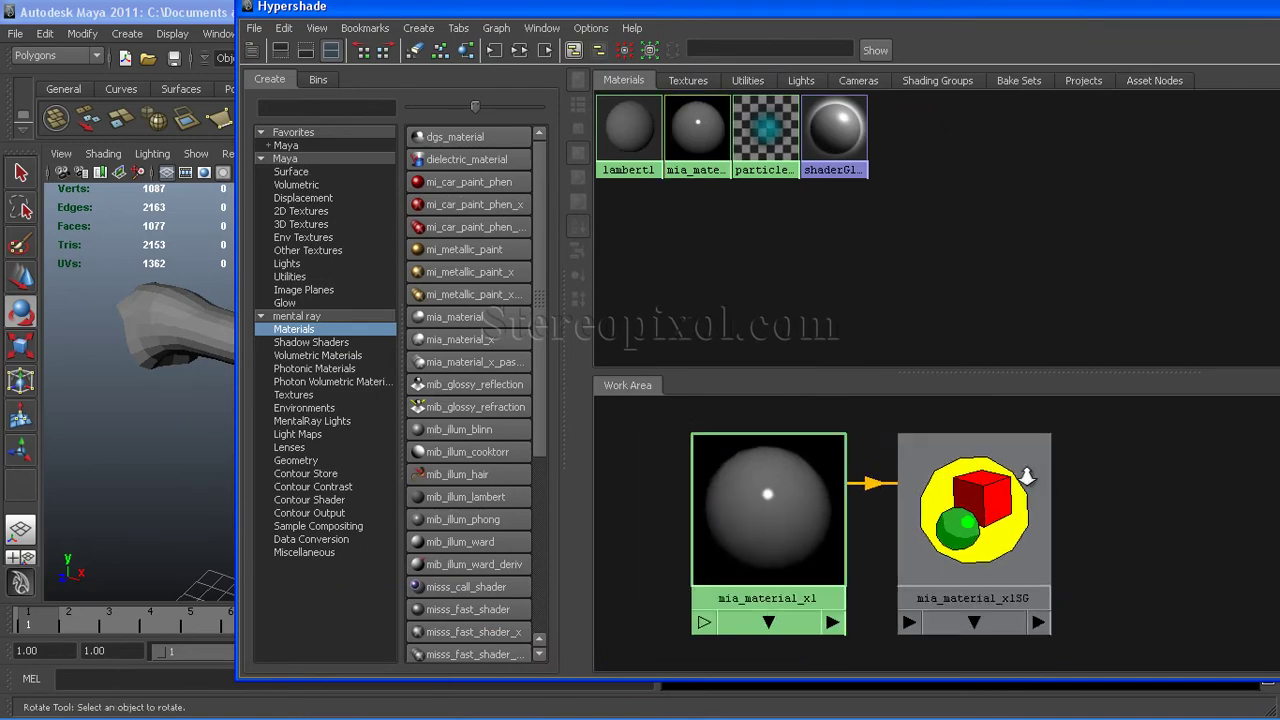
click(1000, 565)
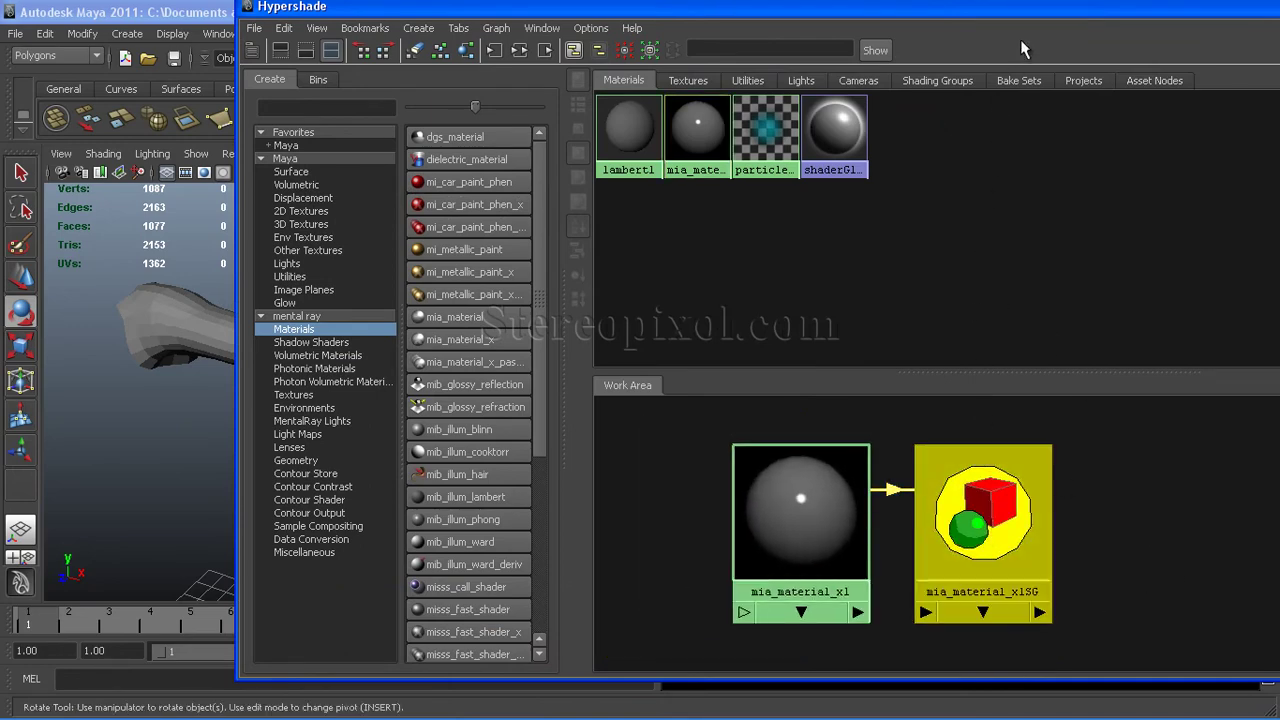
mouse_move(1030, 17)
mouse_down()
mouse_move(352, 63)
mouse_move(322, 77)
mouse_up()
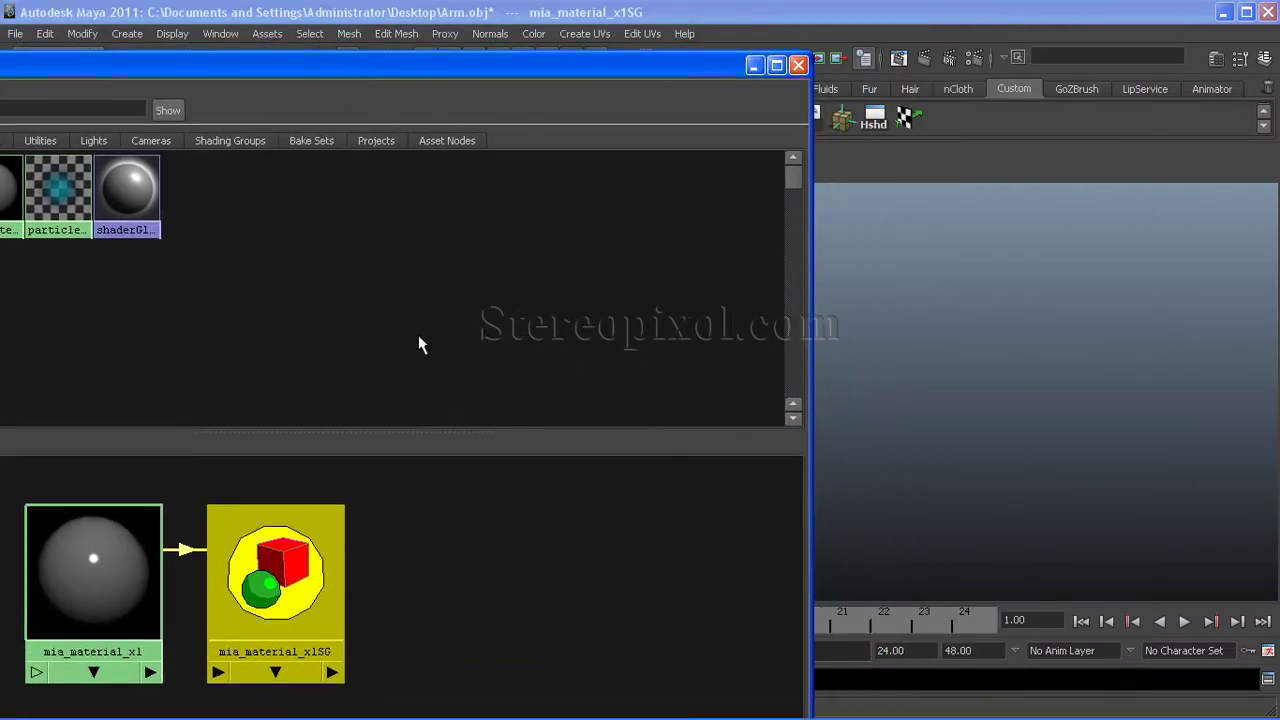
Step: Open mia_material_x1SG attributes and enable Contour Rendering in its mental ray section
click(1217, 57)
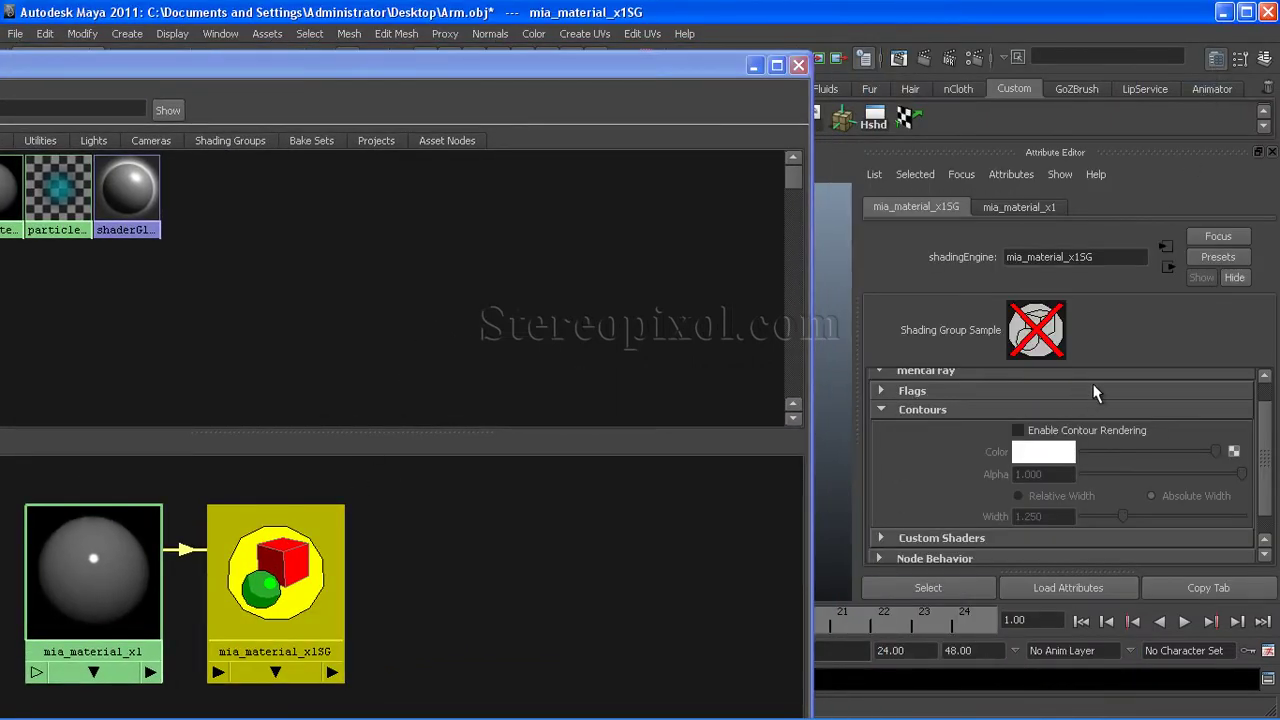
scroll(1270, 465, up, 1)
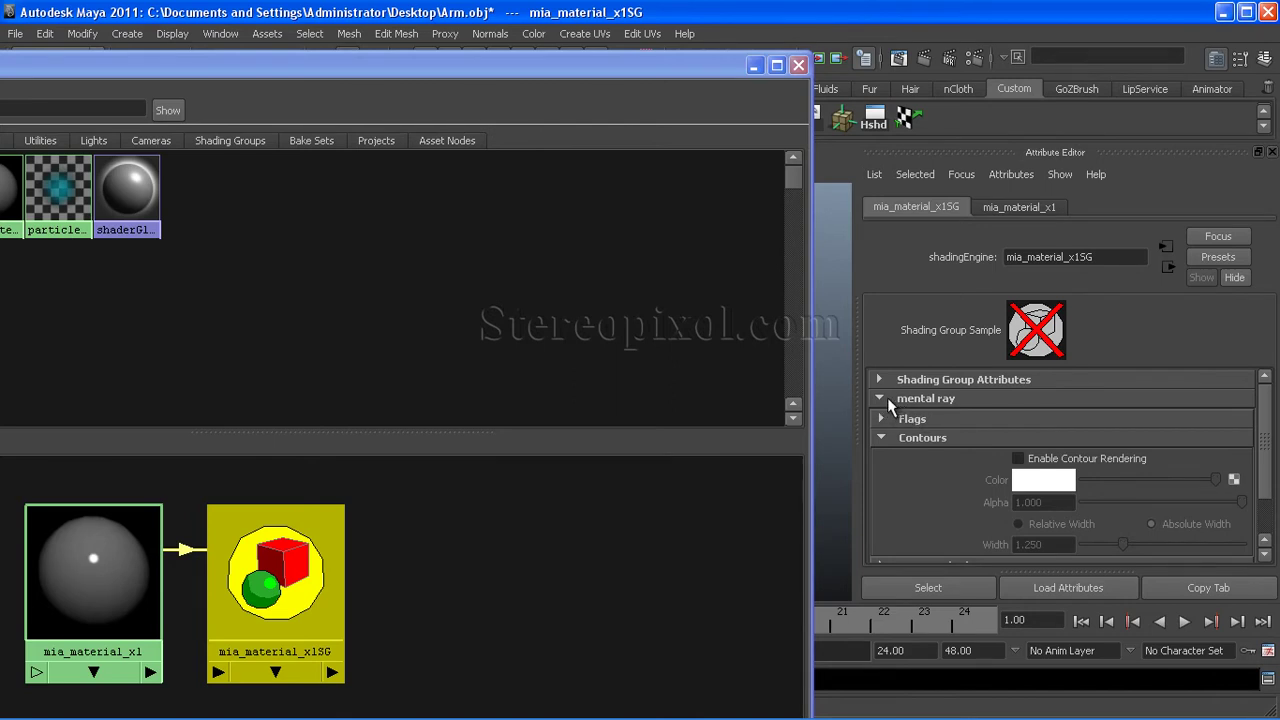
click(880, 398)
click(880, 398)
click(1019, 459)
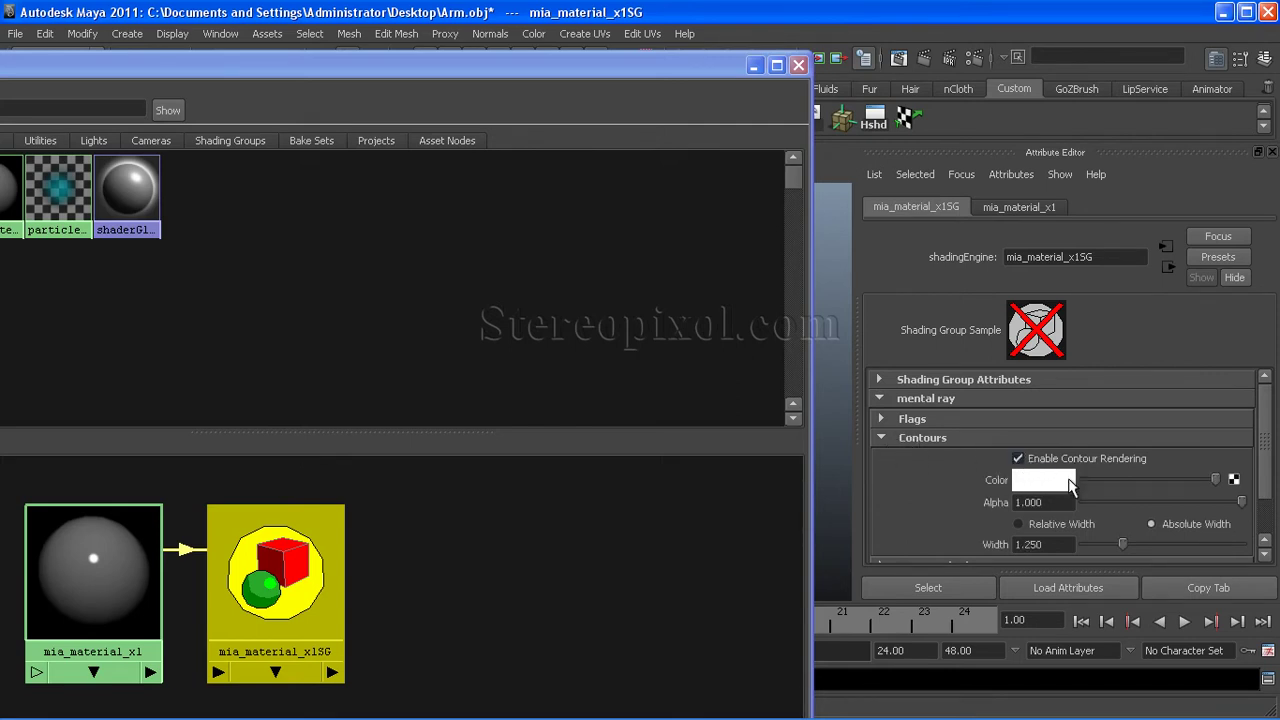
Step: Set the shading group's contour colour to black and width to 0.5
scroll(1190, 445, down, 2)
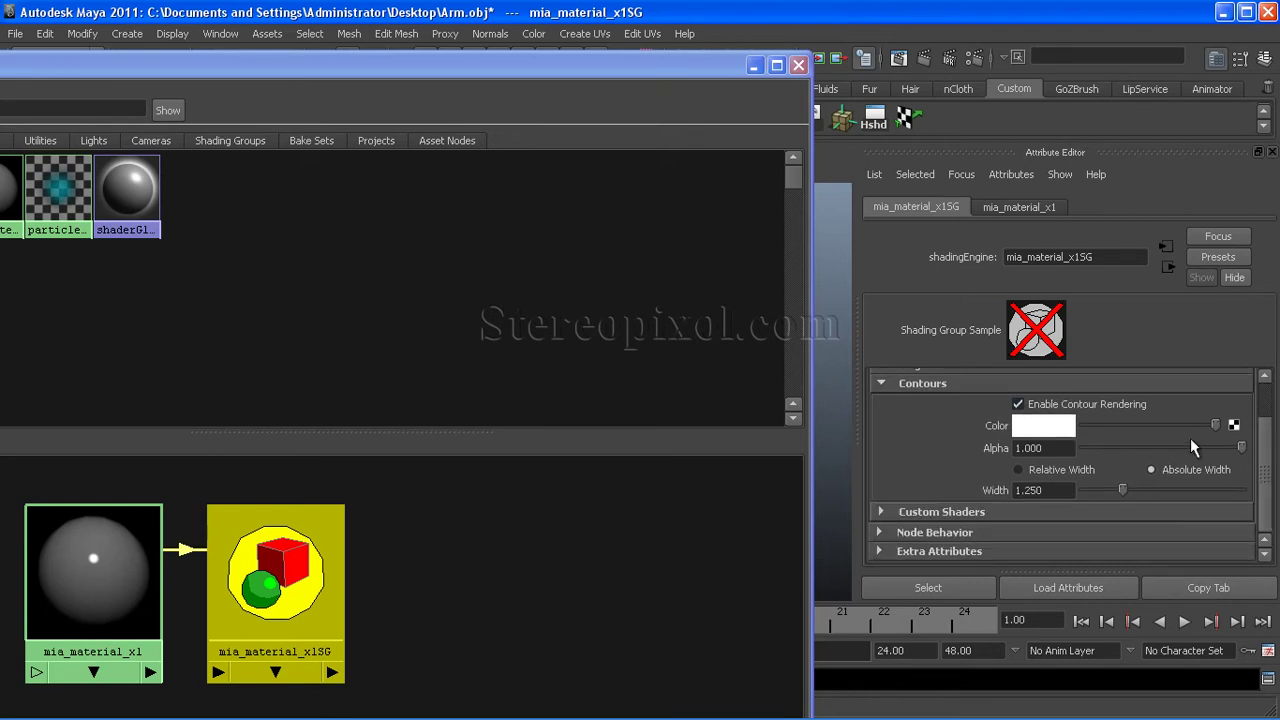
click(1036, 430)
click(1073, 389)
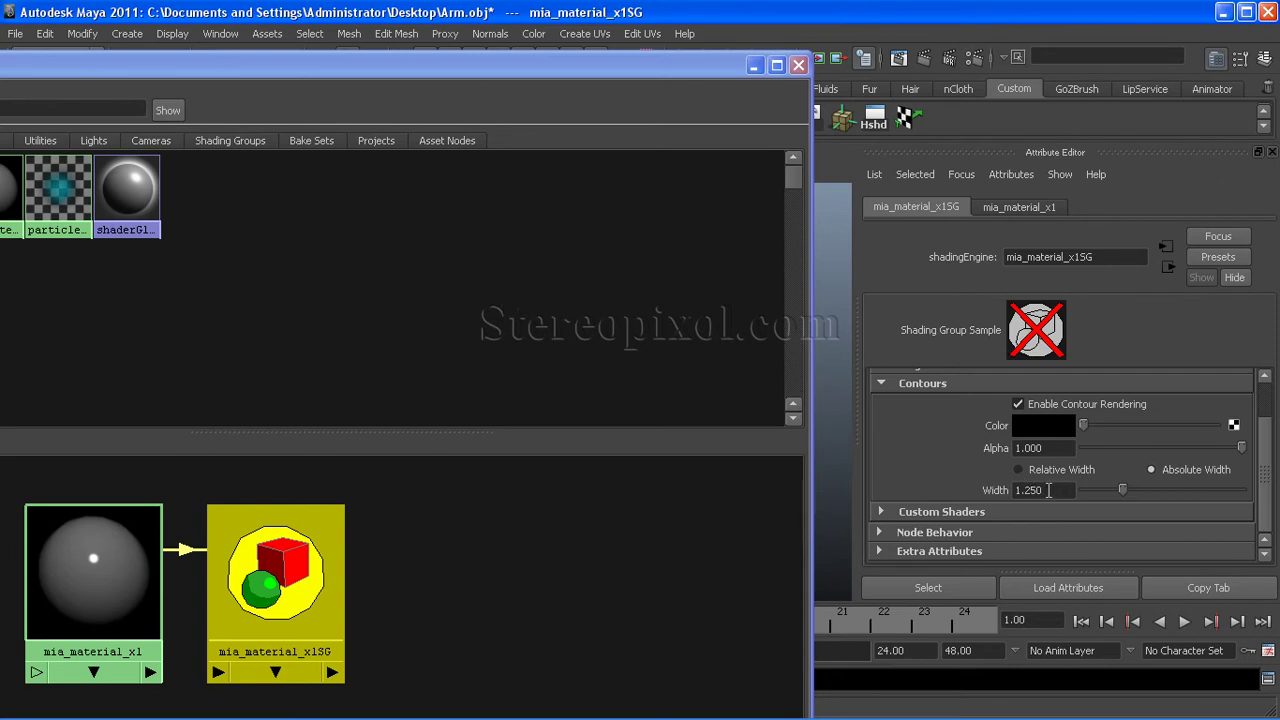
drag(1051, 490, 990, 502)
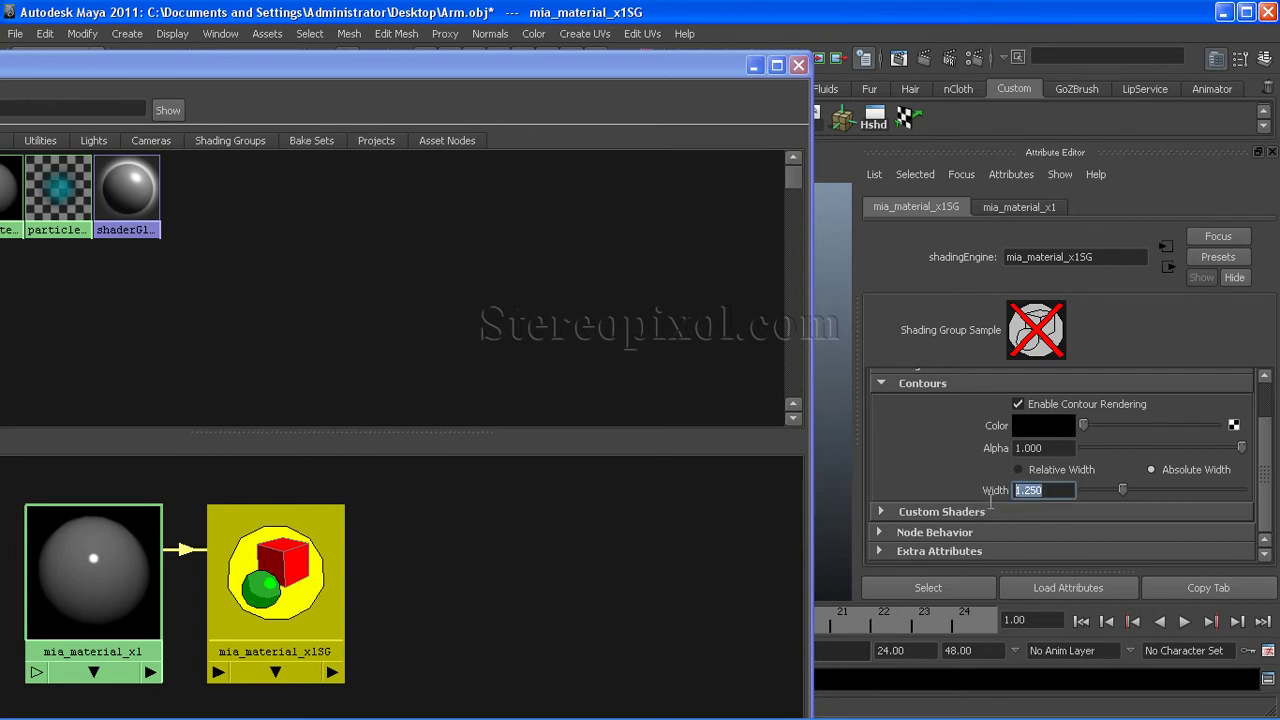
text(.5)
key(Return)
scroll(1254, 458, up, 2)
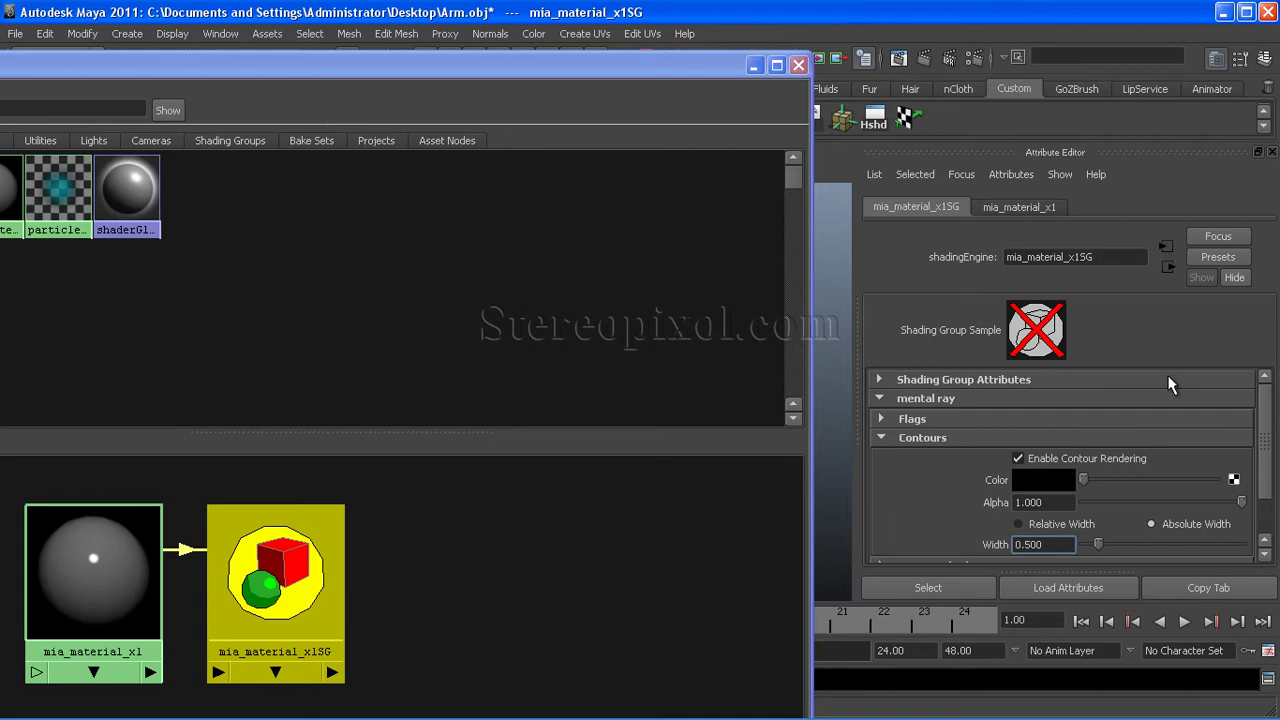
drag(654, 68, 874, 141)
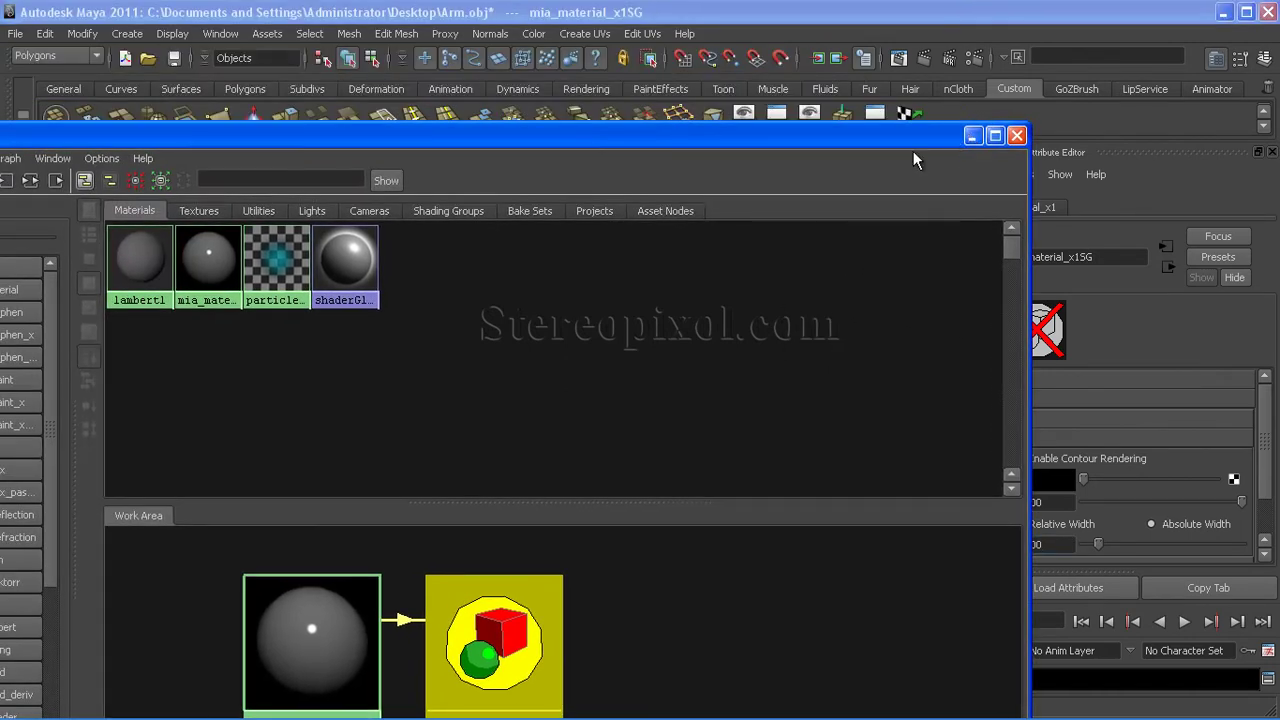
Step: Open Render Settings, keep mental ray as the renderer, and open the Window menu
click(972, 136)
click(973, 57)
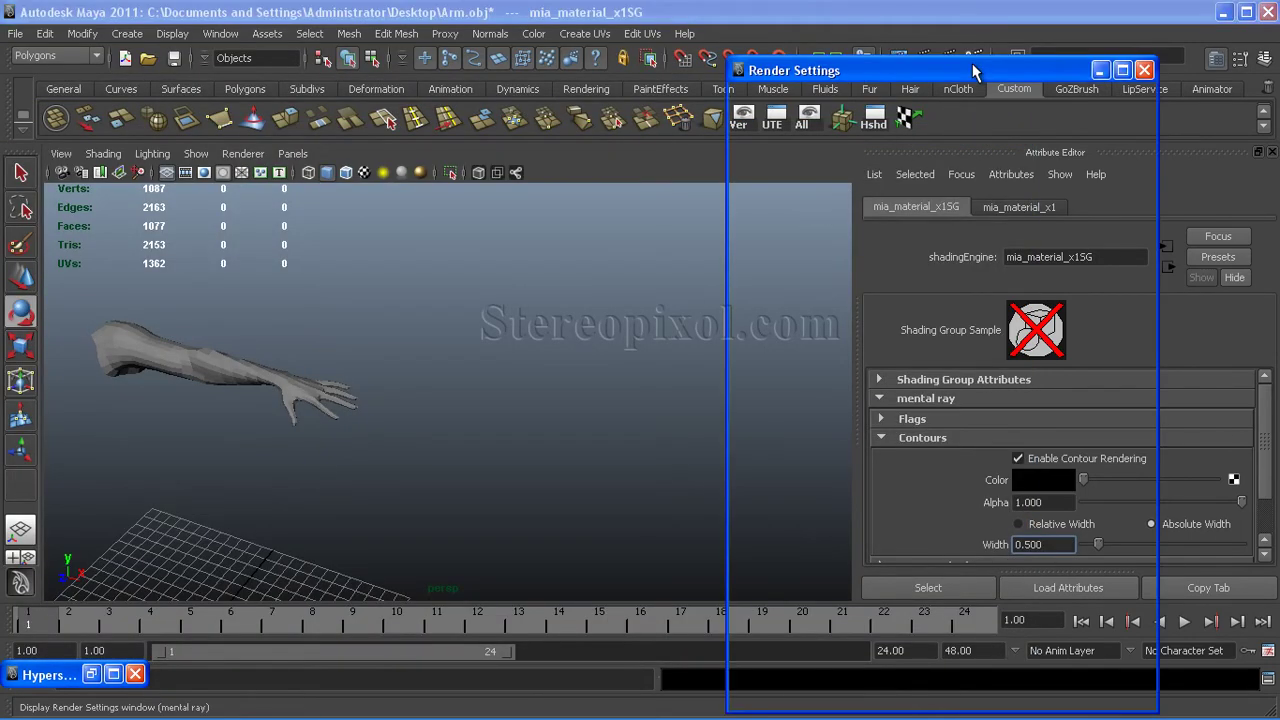
drag(864, 73, 941, 74)
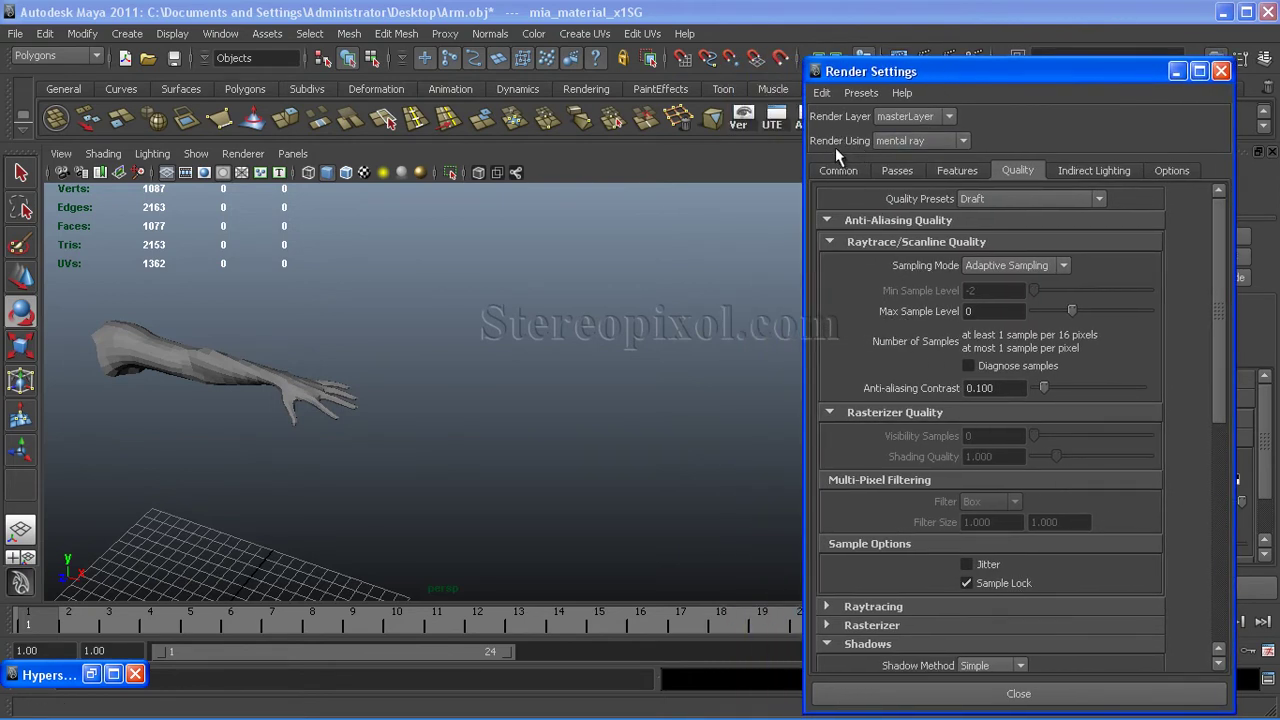
click(898, 140)
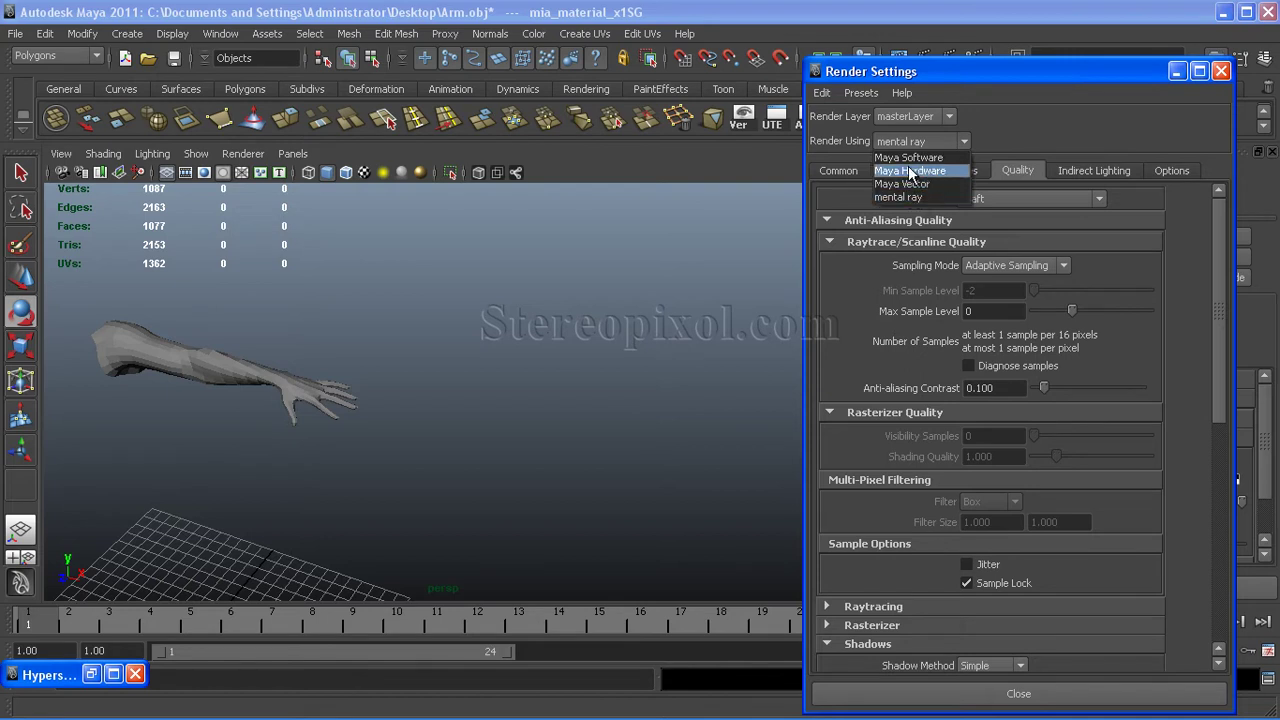
click(905, 197)
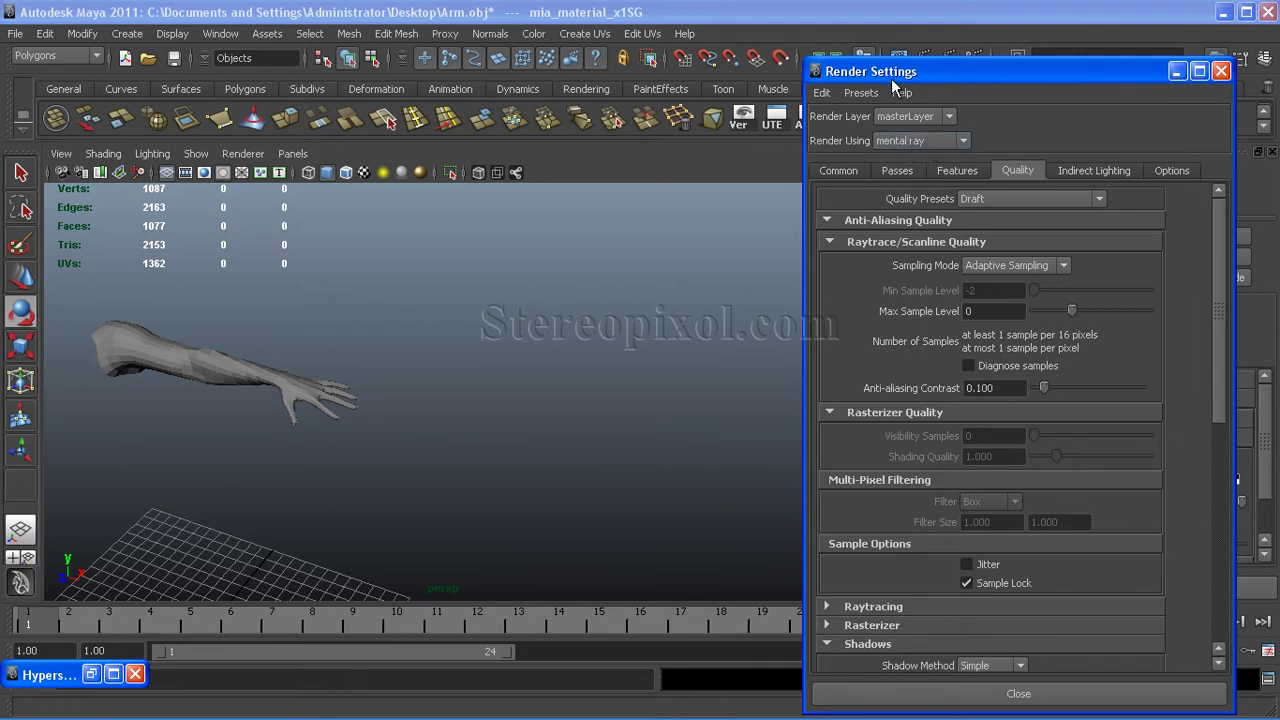
drag(891, 74, 837, 74)
click(846, 136)
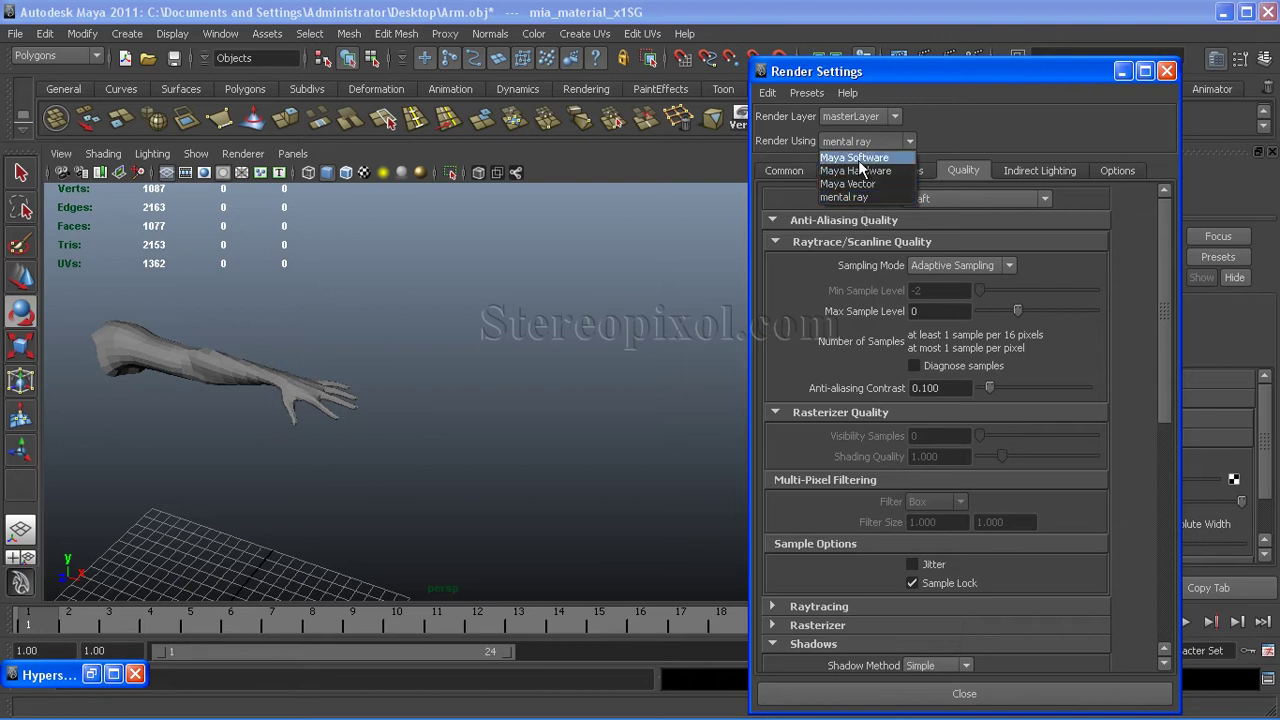
click(848, 72)
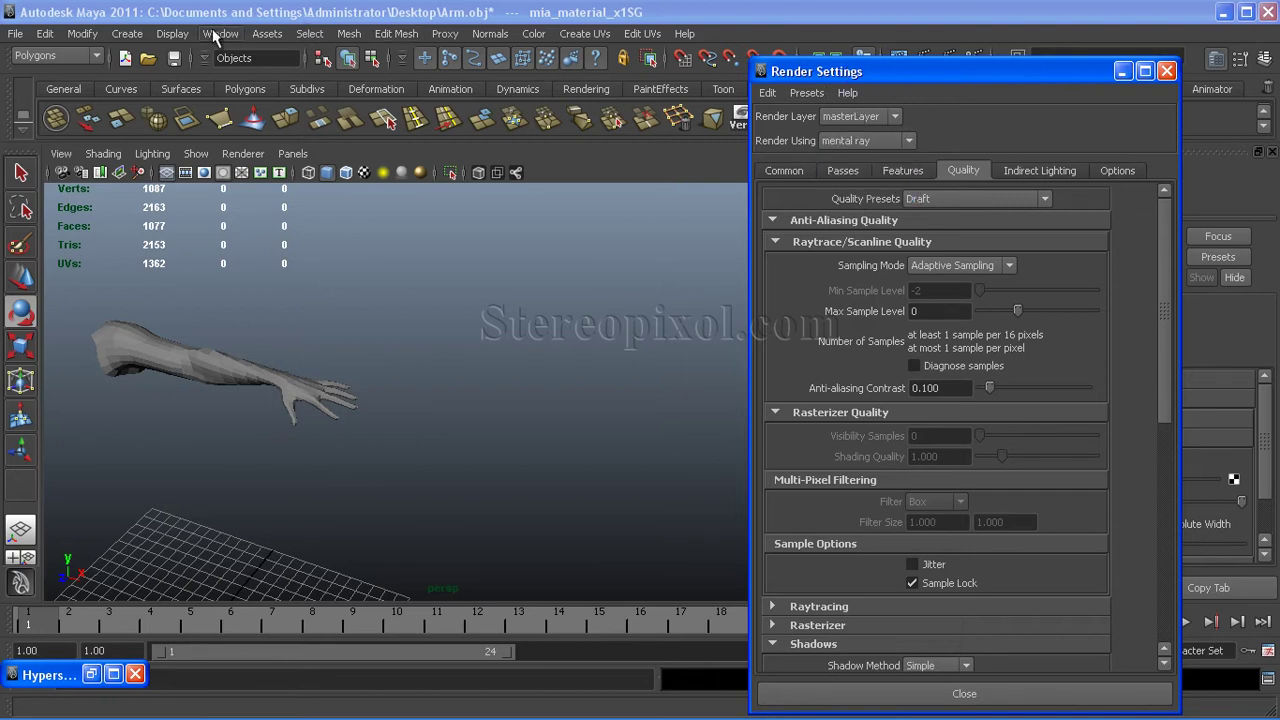
click(220, 33)
mouse_move(268, 137)
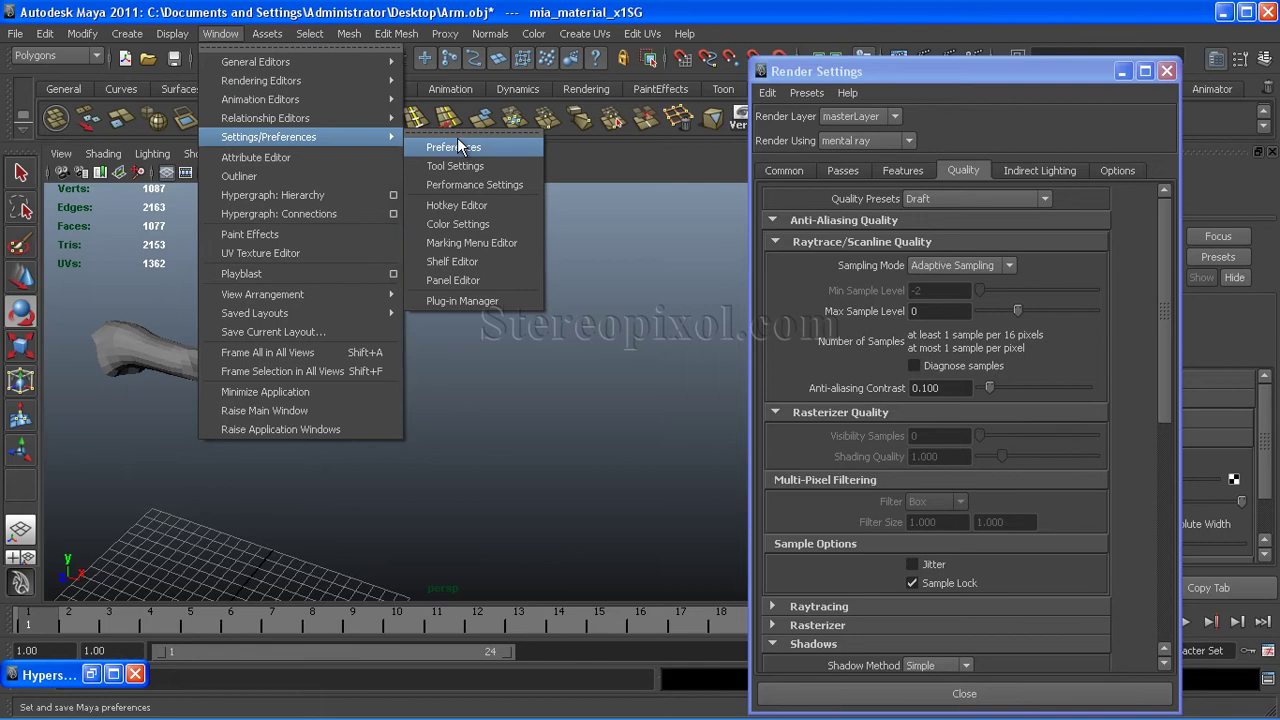
Step: Keep the Mayatomr plug-in loaded in the Plug-in Manager, refreshing the list
click(425, 302)
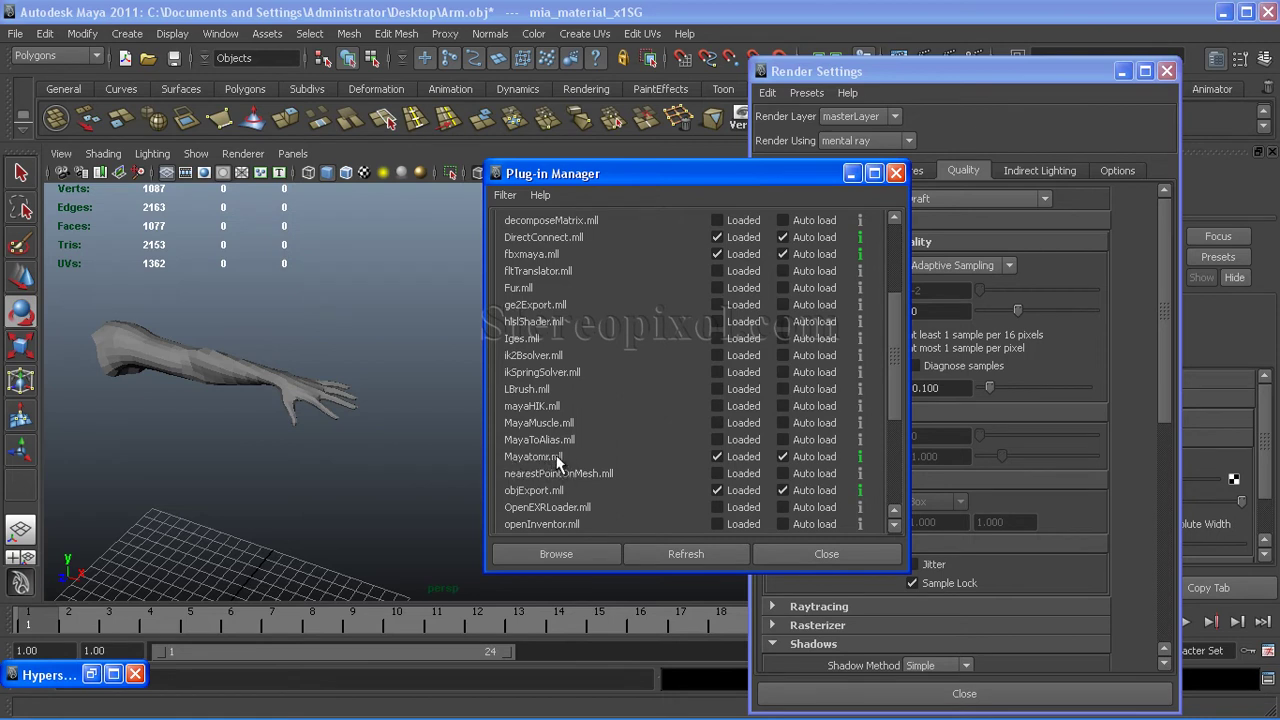
click(716, 456)
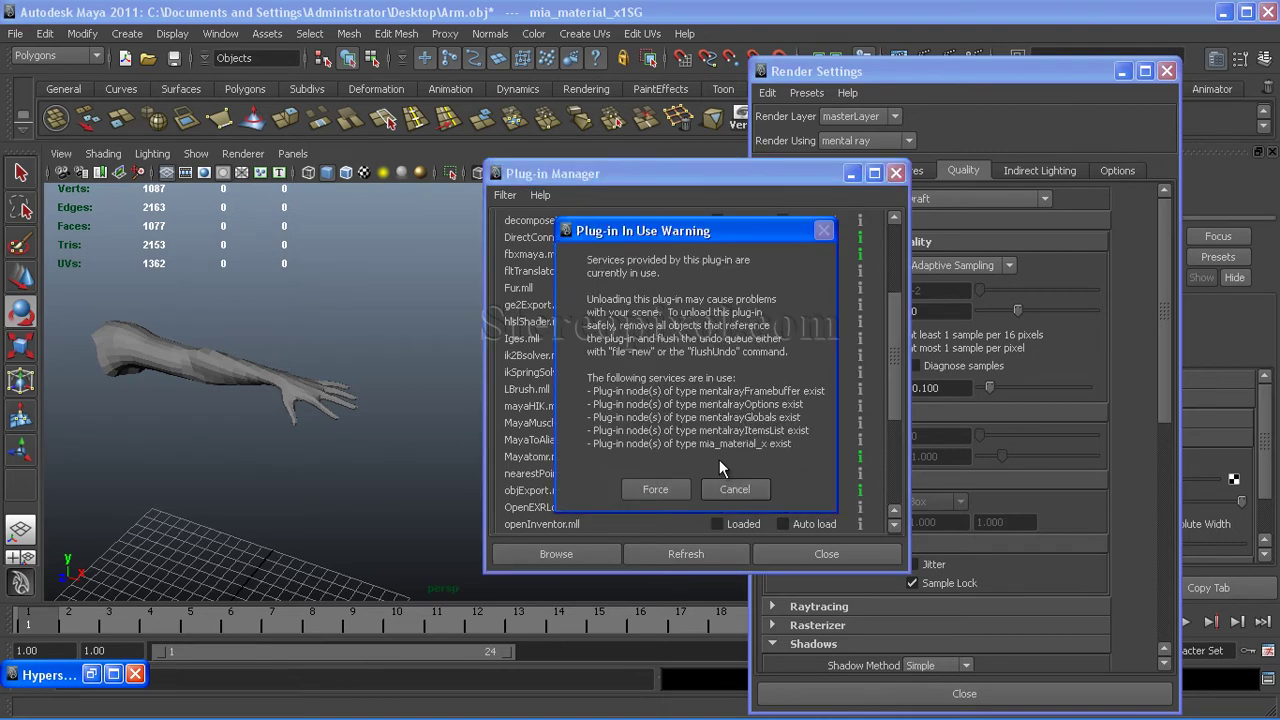
click(727, 487)
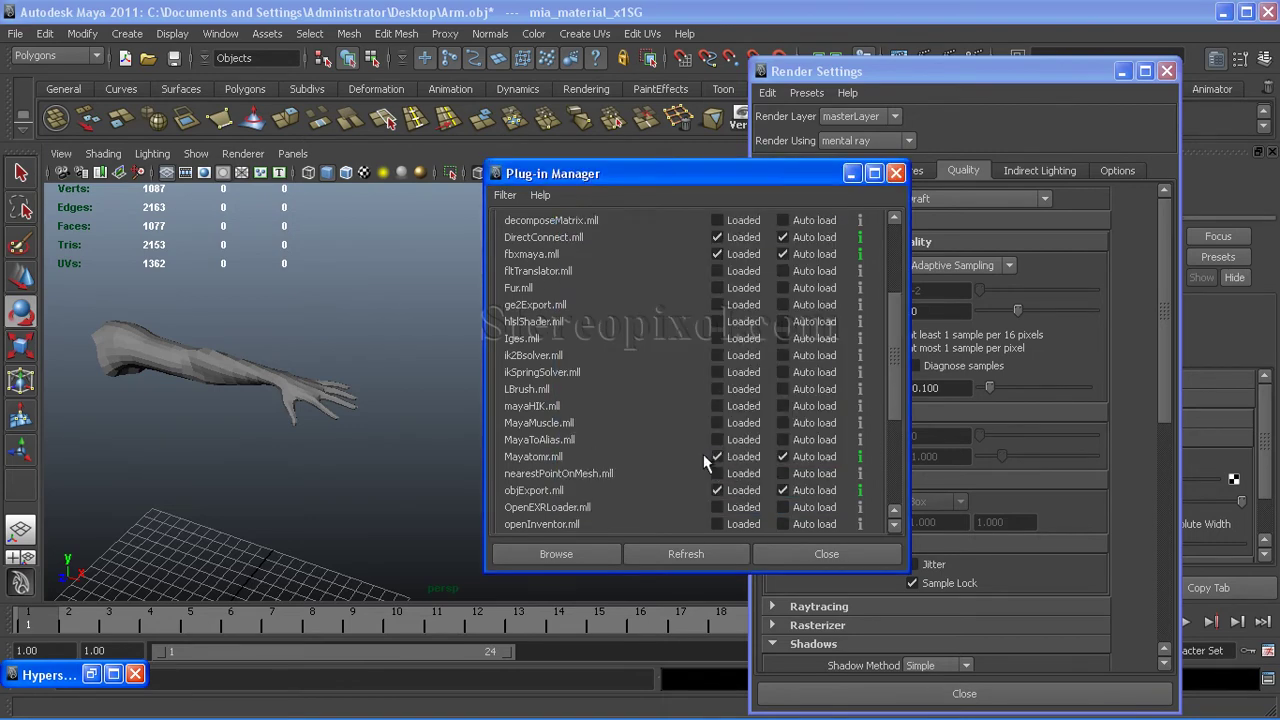
click(685, 556)
click(777, 554)
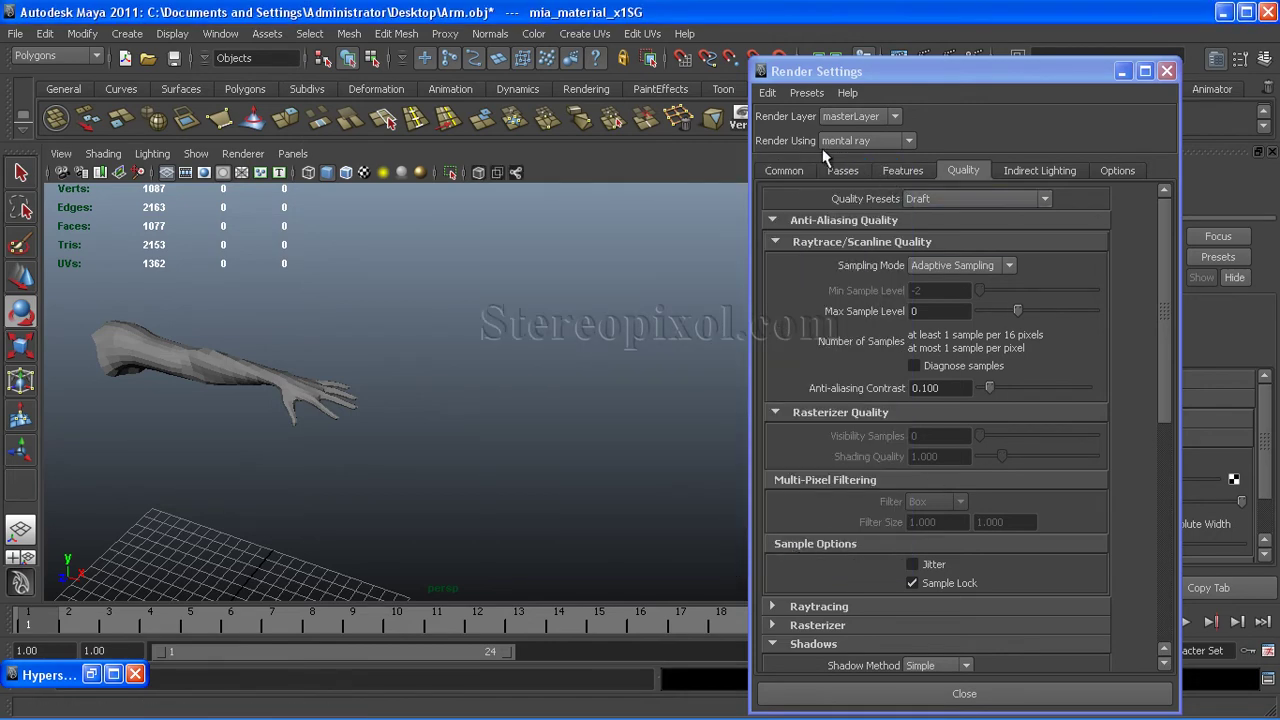
Step: Confirm mental ray as the renderer and close Render Settings
click(874, 139)
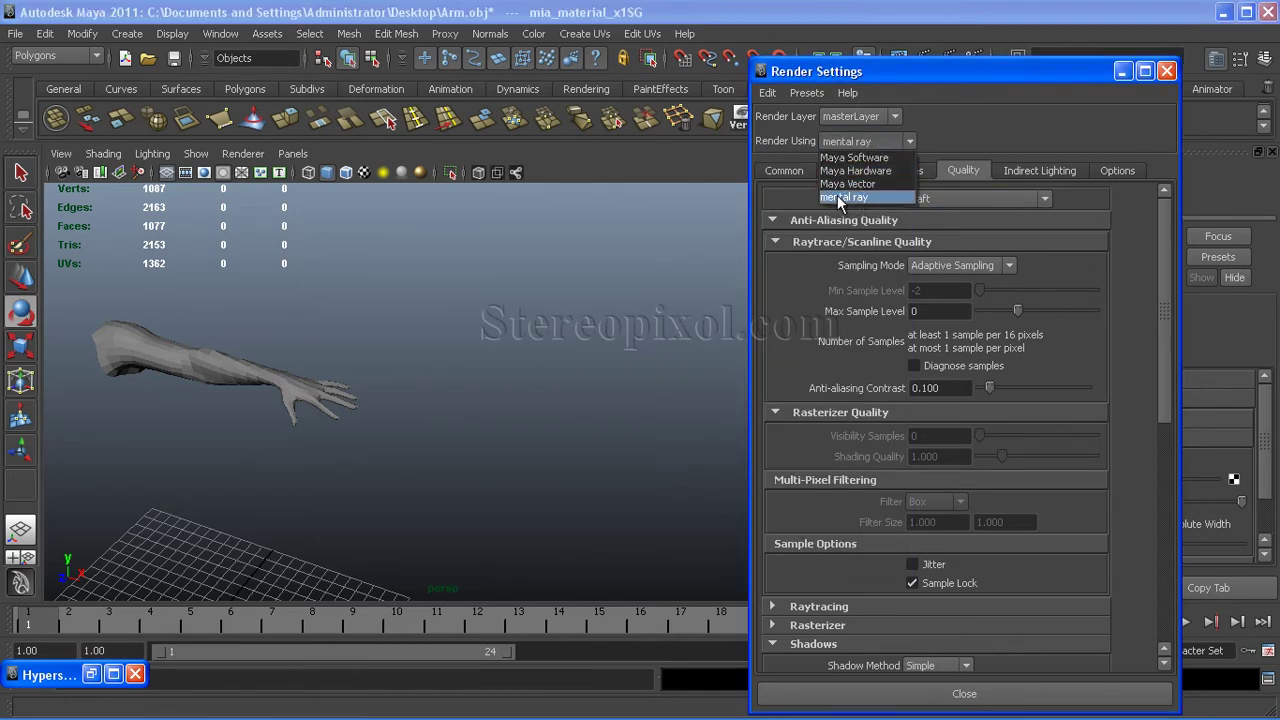
click(865, 202)
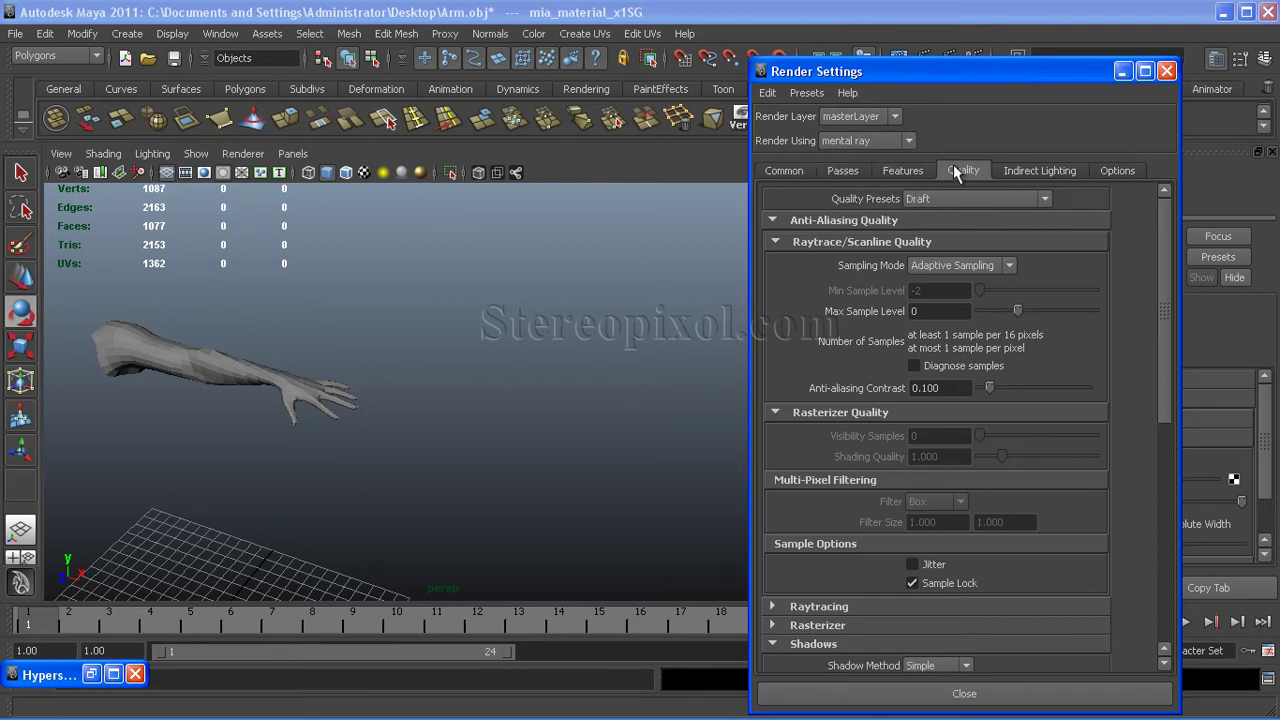
drag(961, 67, 858, 89)
click(1064, 93)
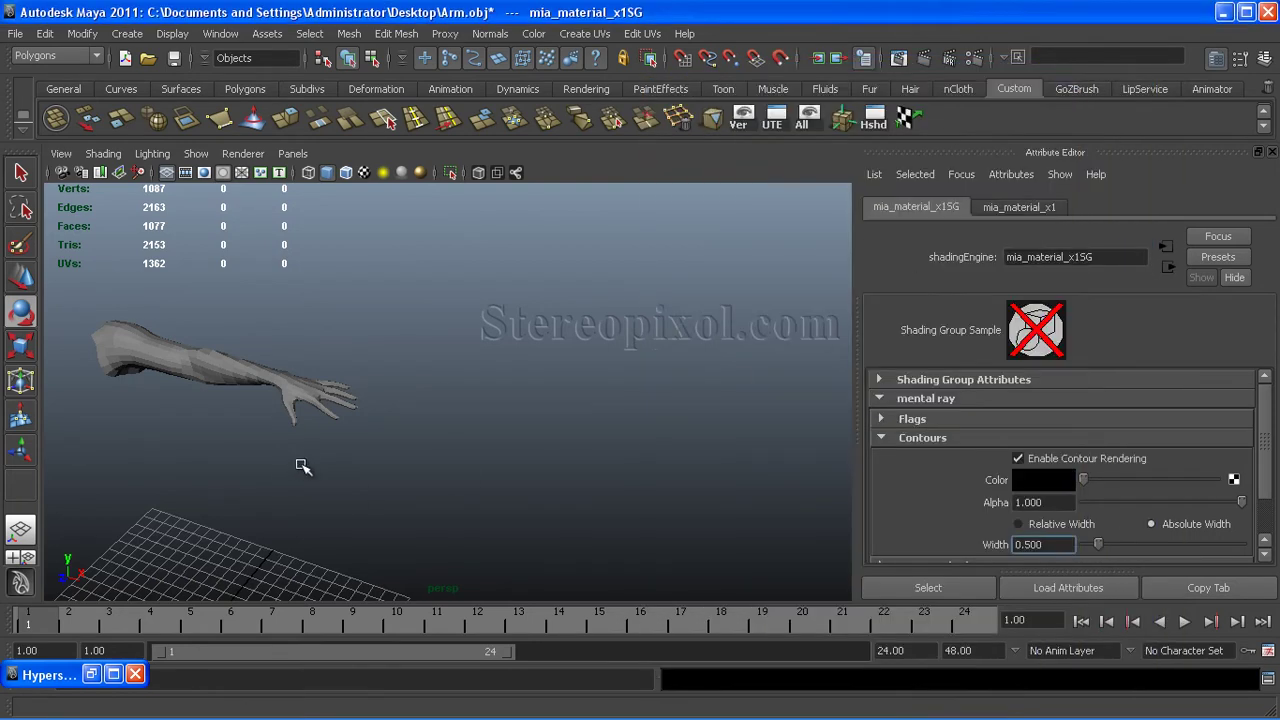
Step: Frame the arm at an oblique angle and make a mental ray test render
alt+drag(428, 437, 580, 449)
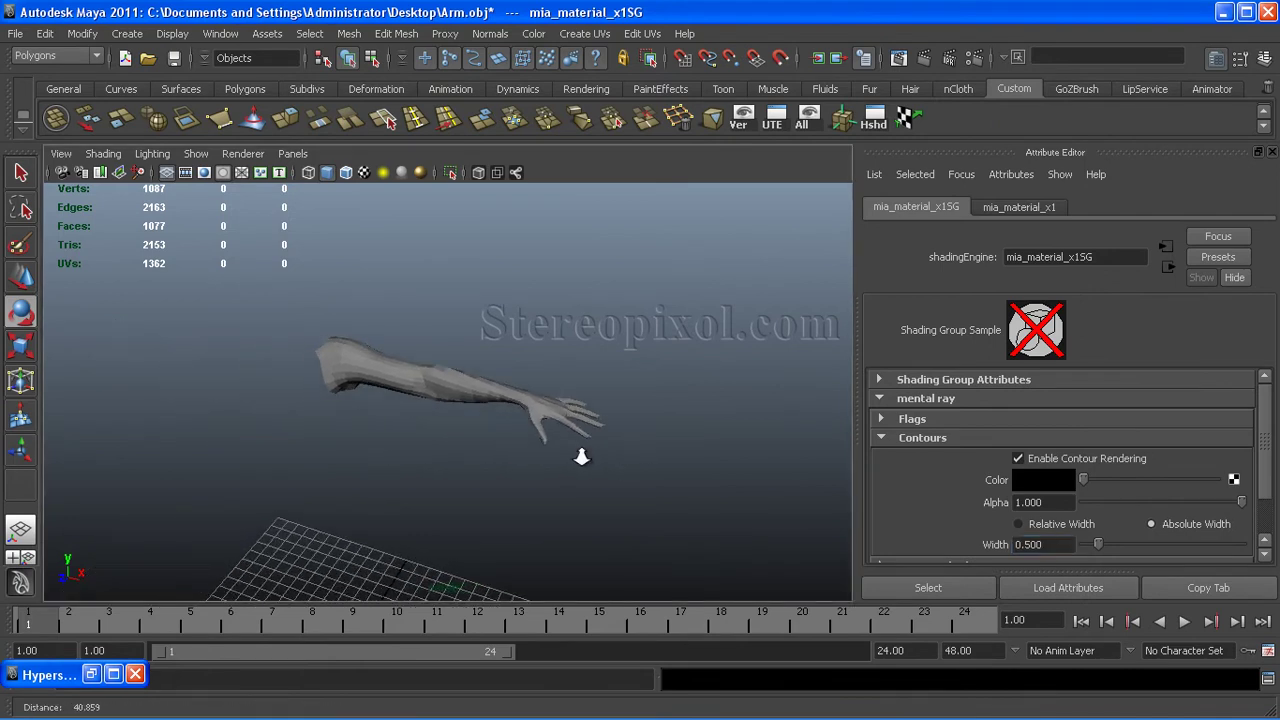
mouse_move(580, 449)
alt+right_down()
mouse_move(651, 503)
mouse_move(629, 519)
alt+right_up()
mouse_move(629, 519)
alt+mouse_down()
mouse_move(571, 528)
mouse_move(620, 516)
alt+mouse_up()
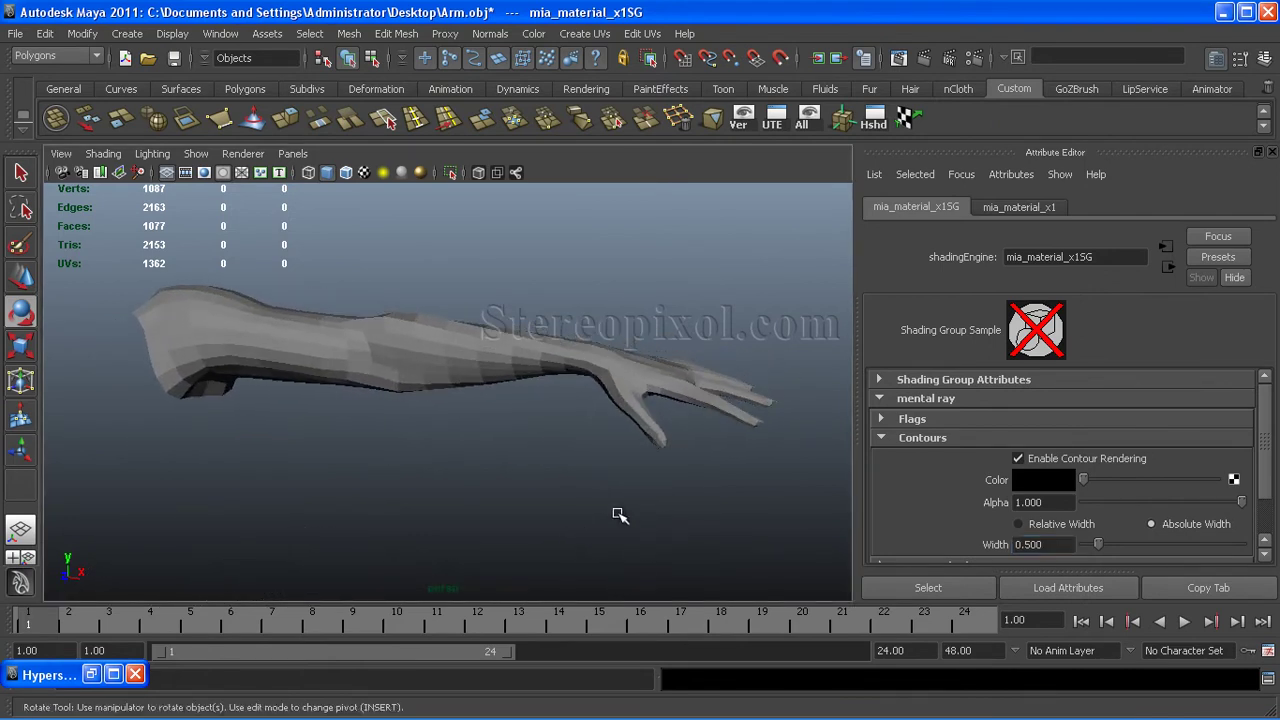
click(924, 60)
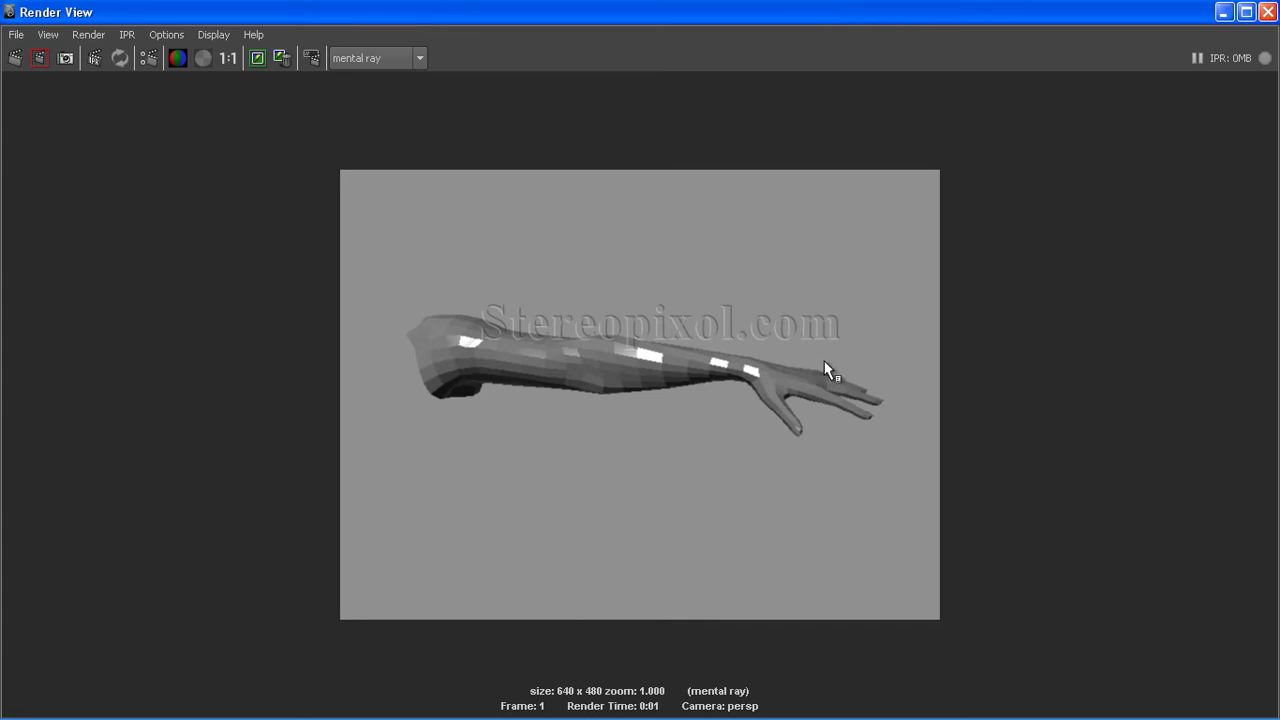
click(1268, 12)
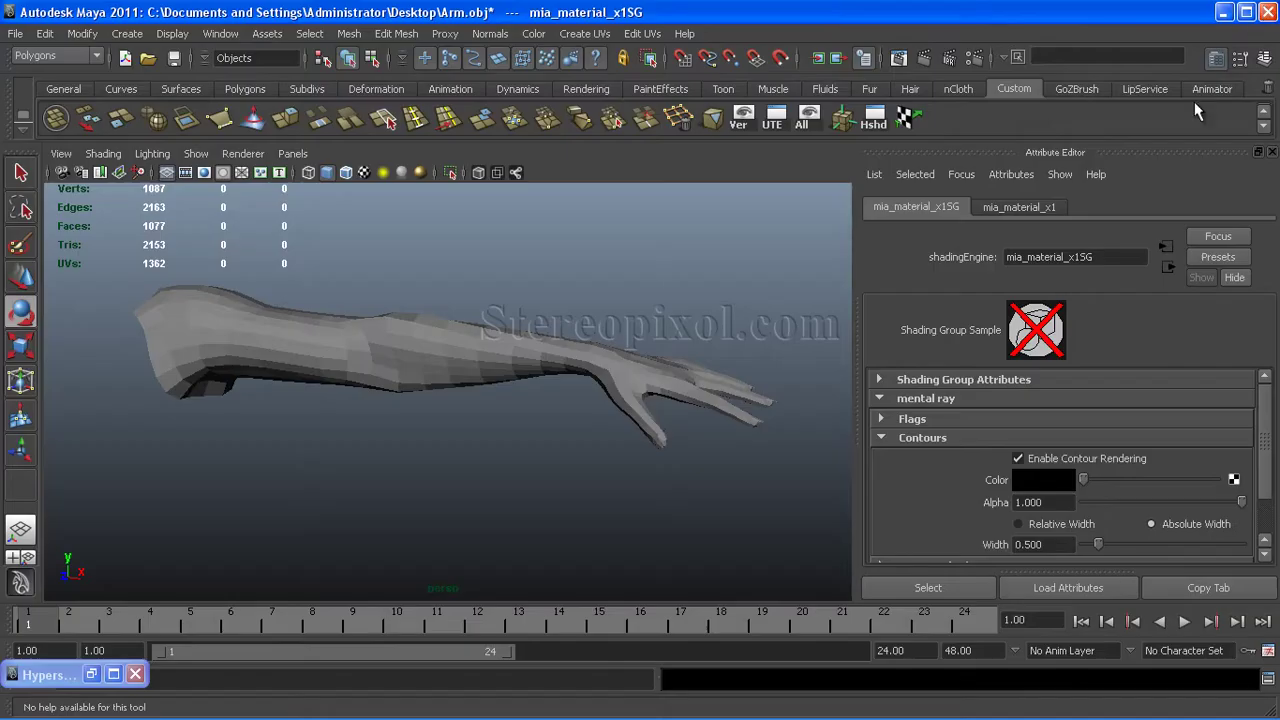
alt+drag(718, 277, 557, 385)
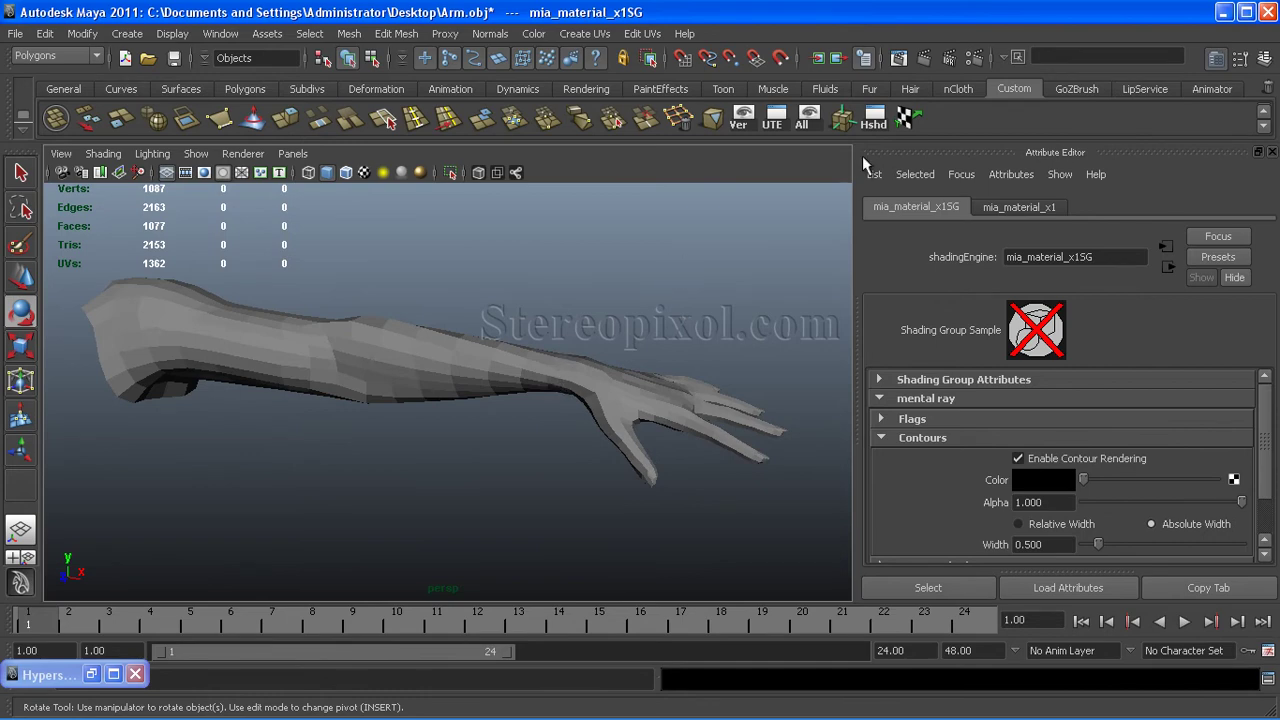
Step: Enable mental ray contours around all poly faces in the Features settings
click(973, 58)
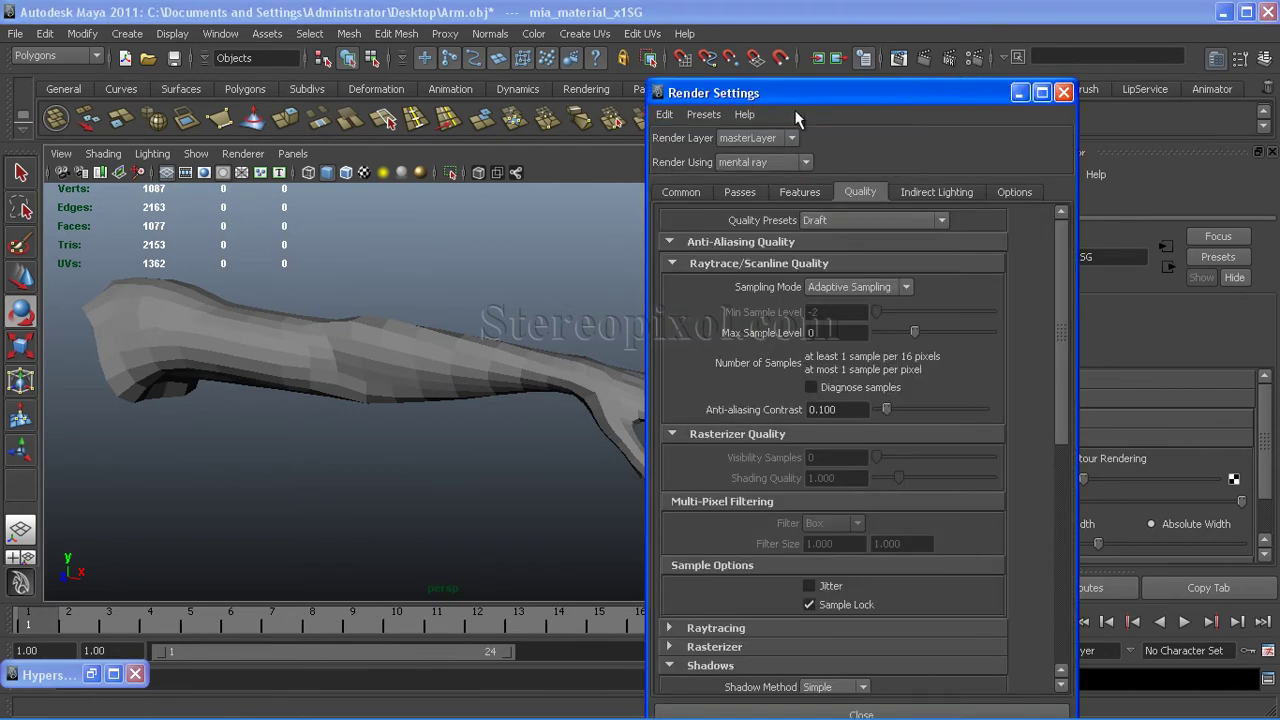
drag(832, 98, 583, 94)
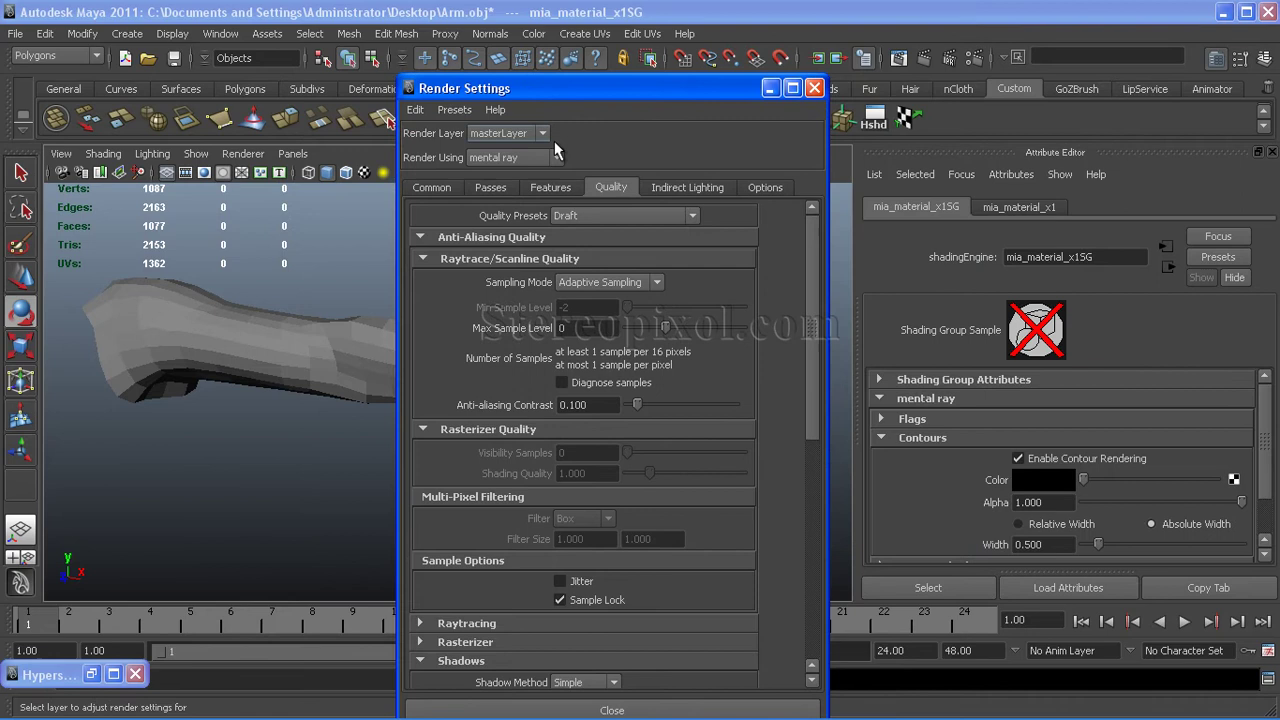
click(551, 188)
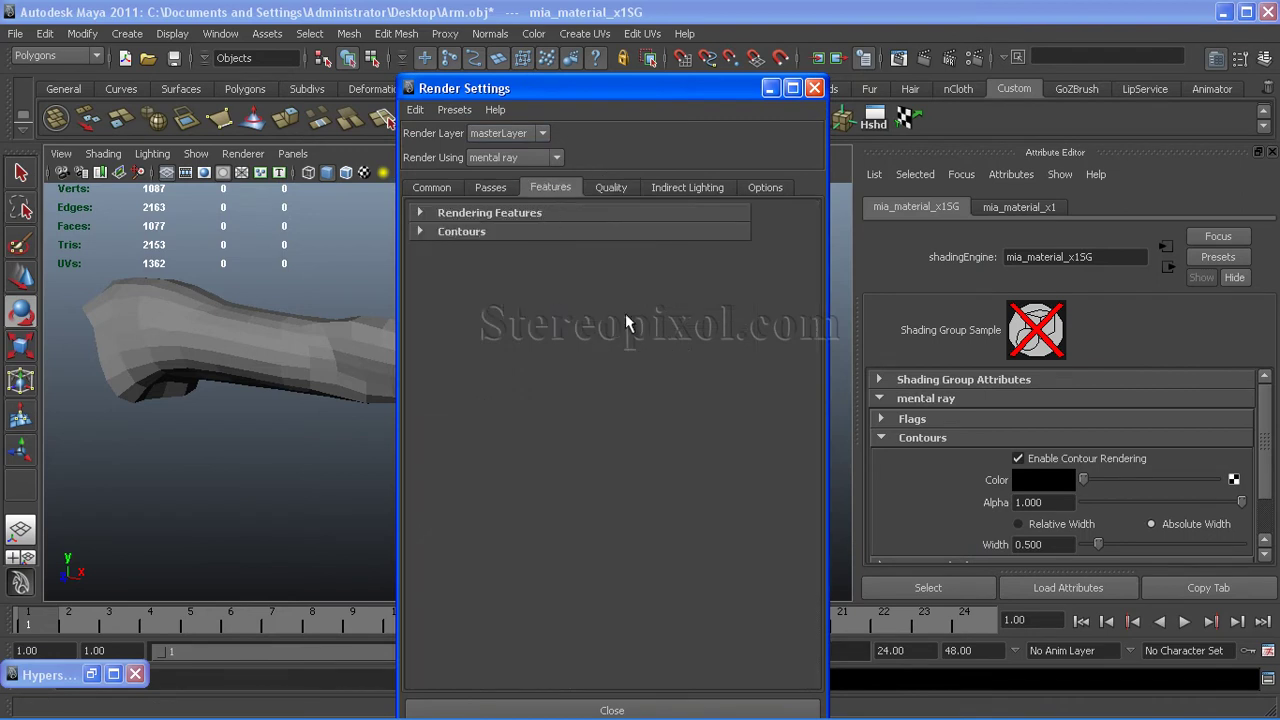
click(440, 233)
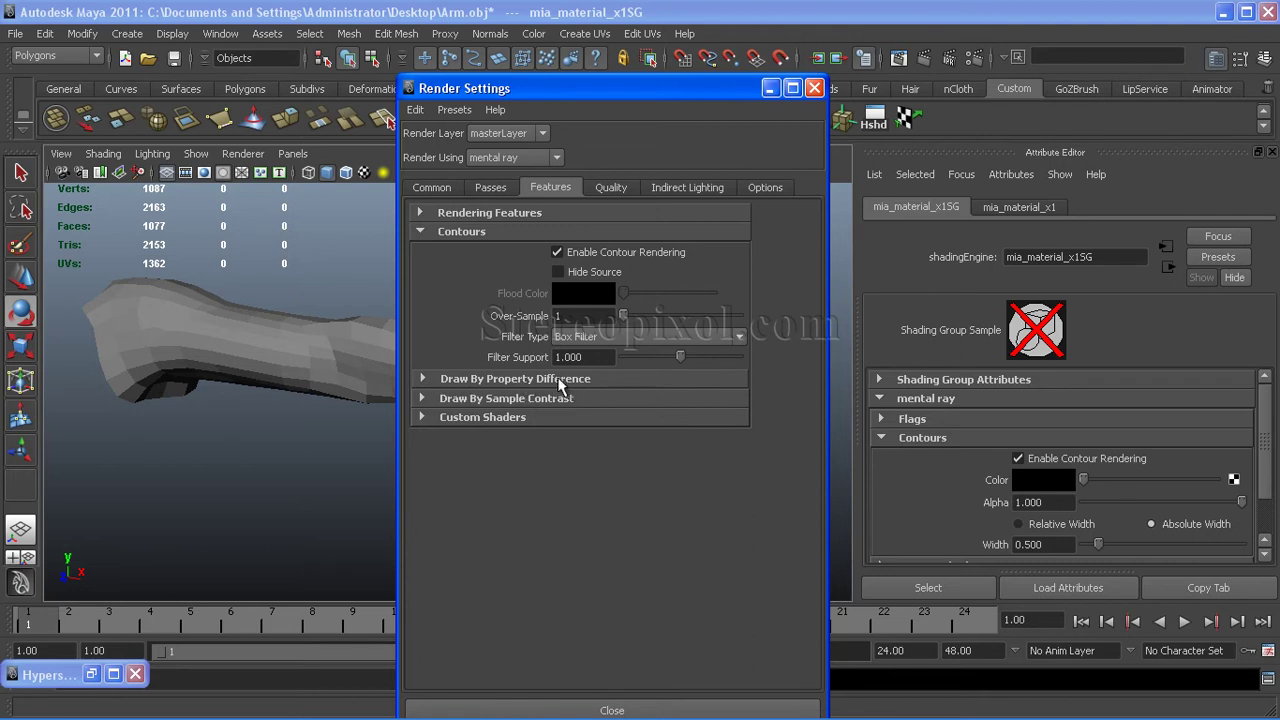
click(558, 381)
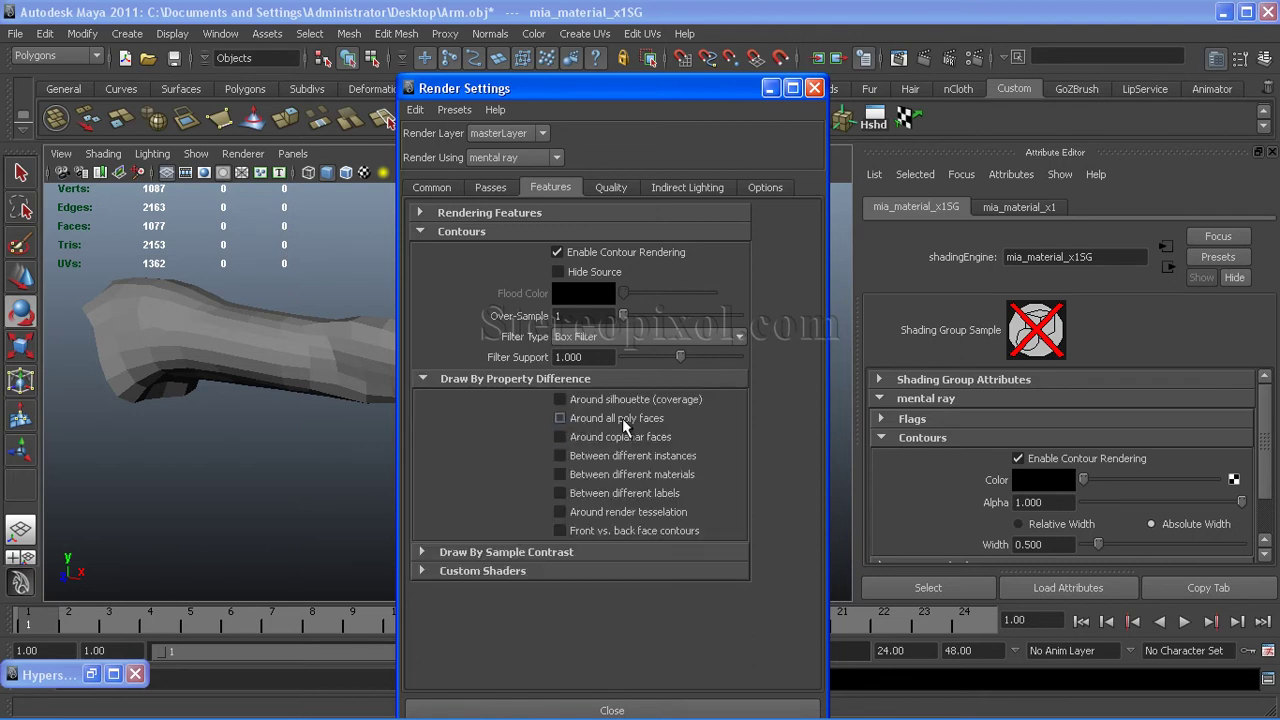
click(560, 418)
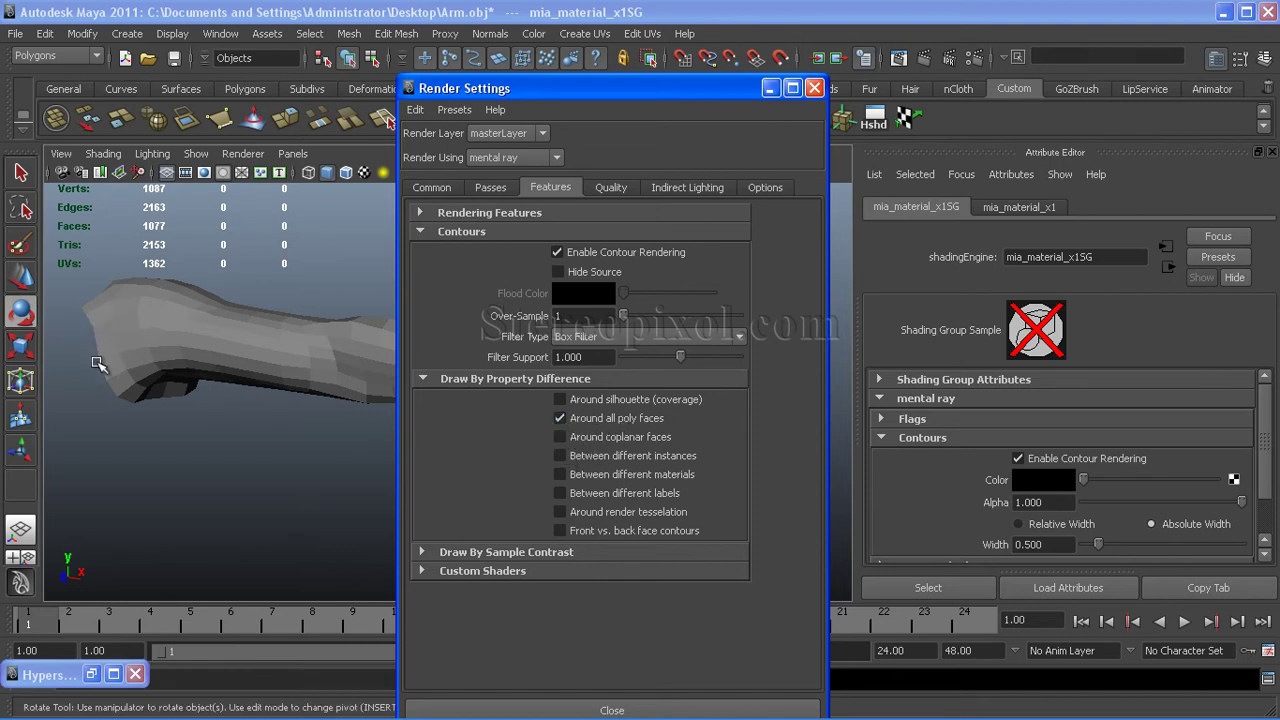
Step: Raise the maximum sample level to 2 in Quality settings
alt+drag(128, 387, 448, 410)
click(612, 188)
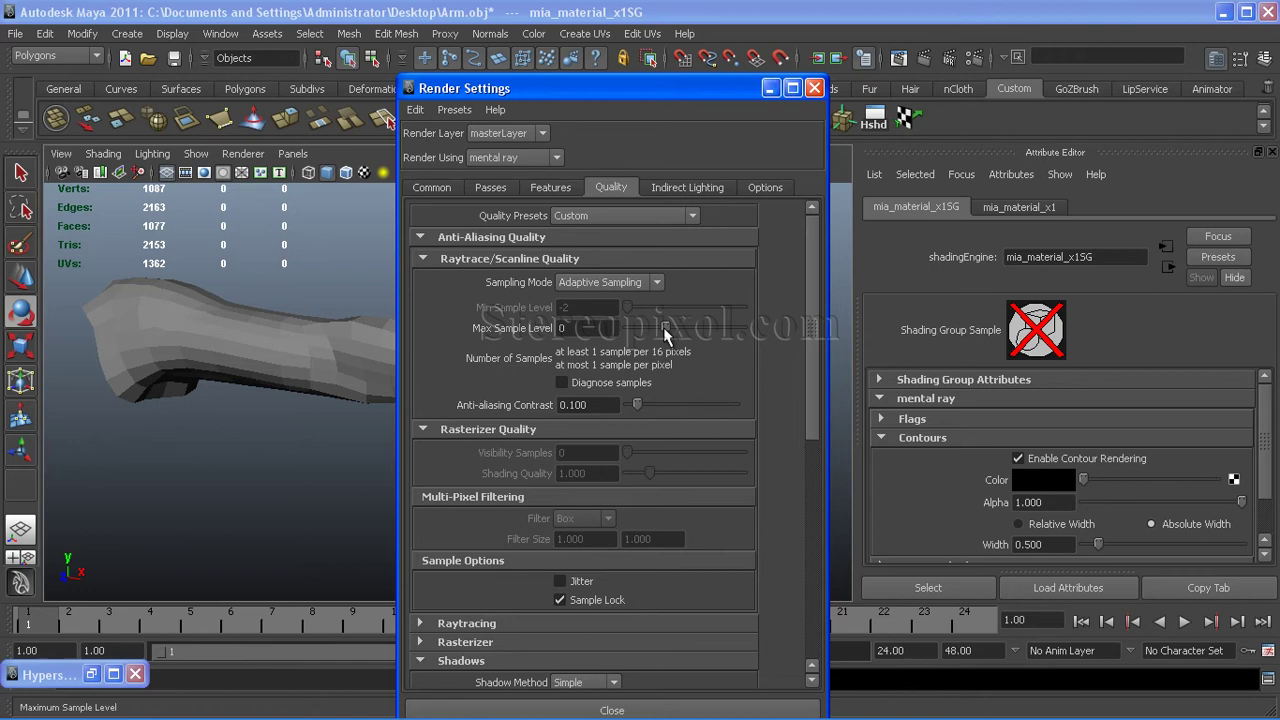
drag(663, 327, 700, 328)
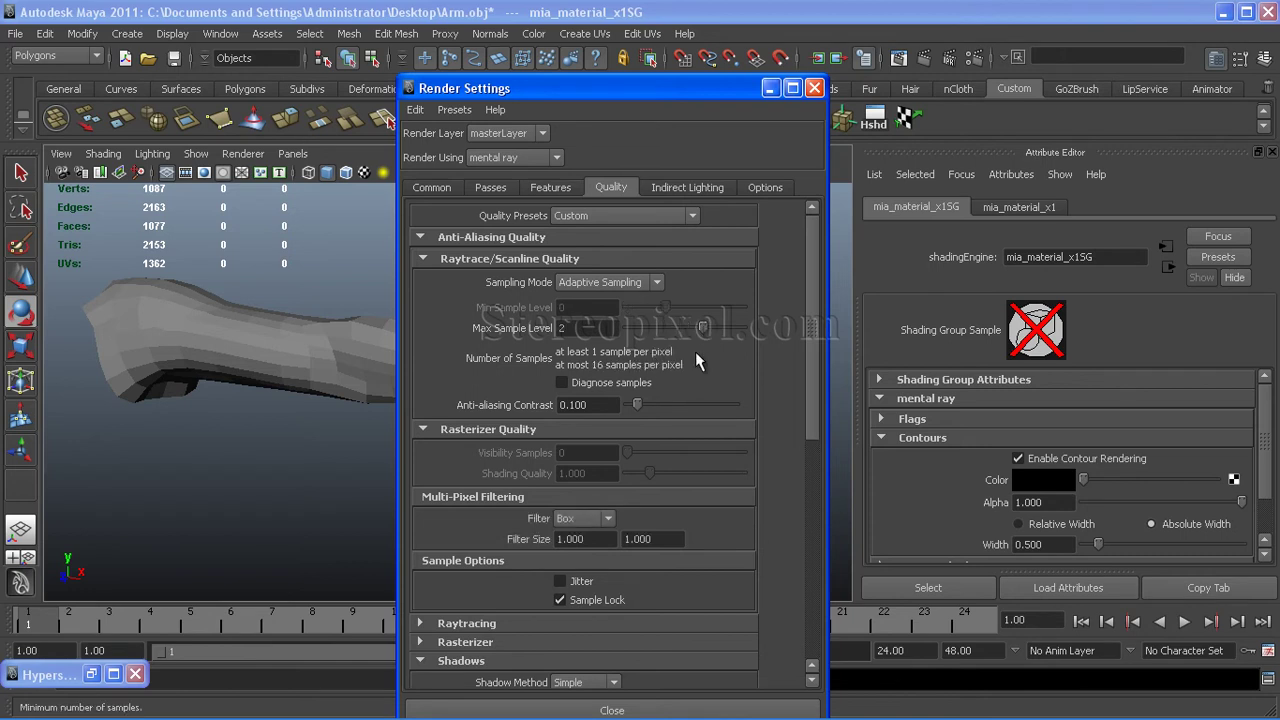
click(562, 709)
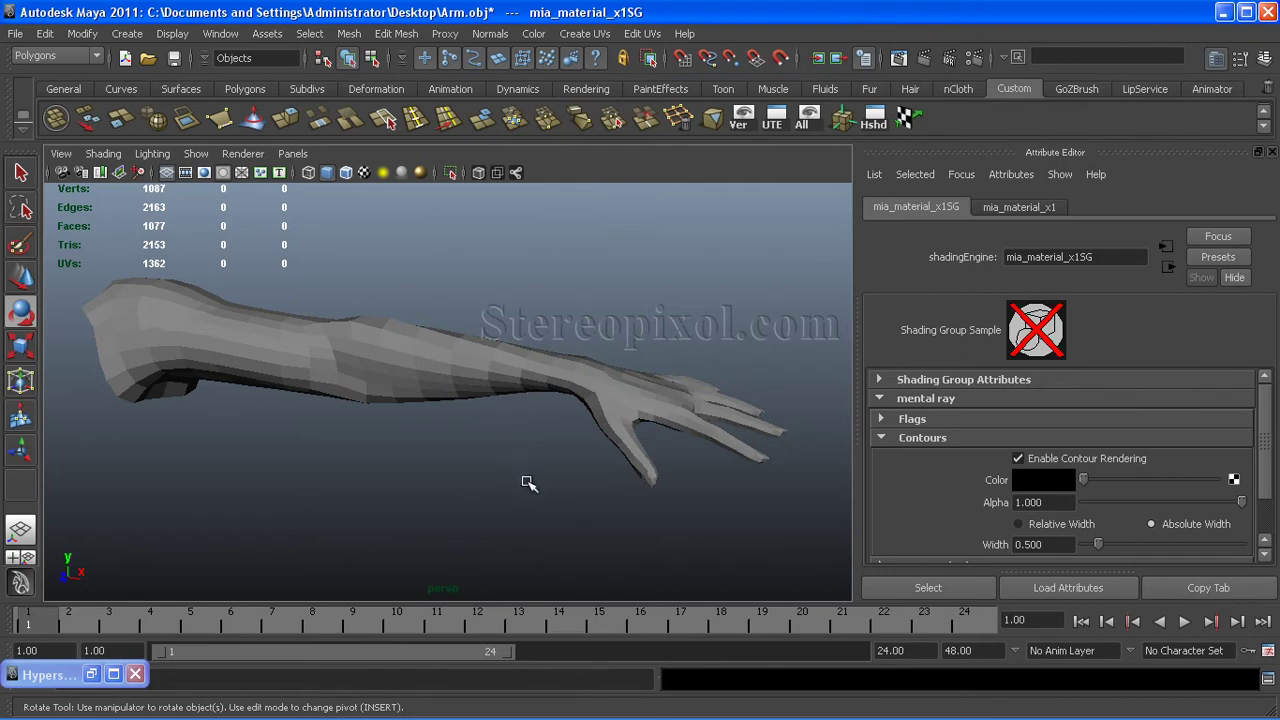
Step: Show the resolution gate and add a directional light to the scene
mouse_move(529, 484)
alt+mouse_down()
mouse_move(423, 451)
mouse_move(471, 451)
alt+mouse_up()
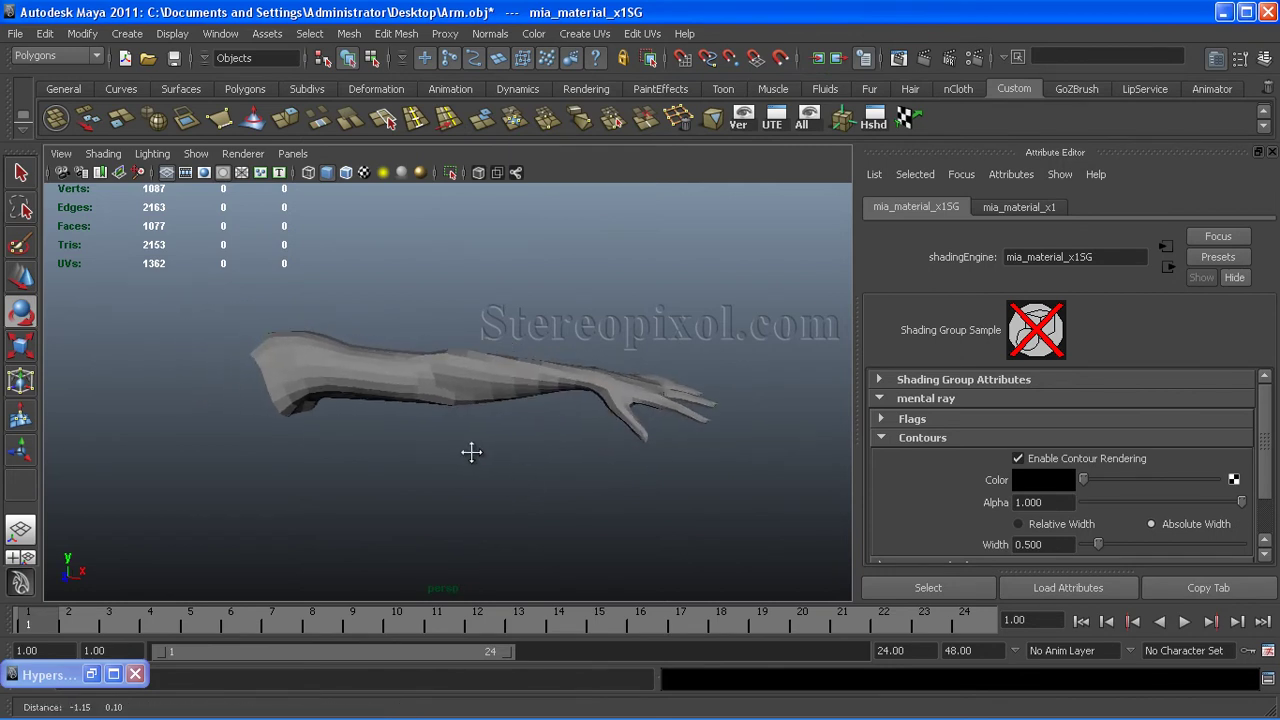
click(205, 173)
mouse_move(334, 380)
alt+right_down()
mouse_move(474, 517)
mouse_move(437, 451)
mouse_move(237, 323)
alt+right_up()
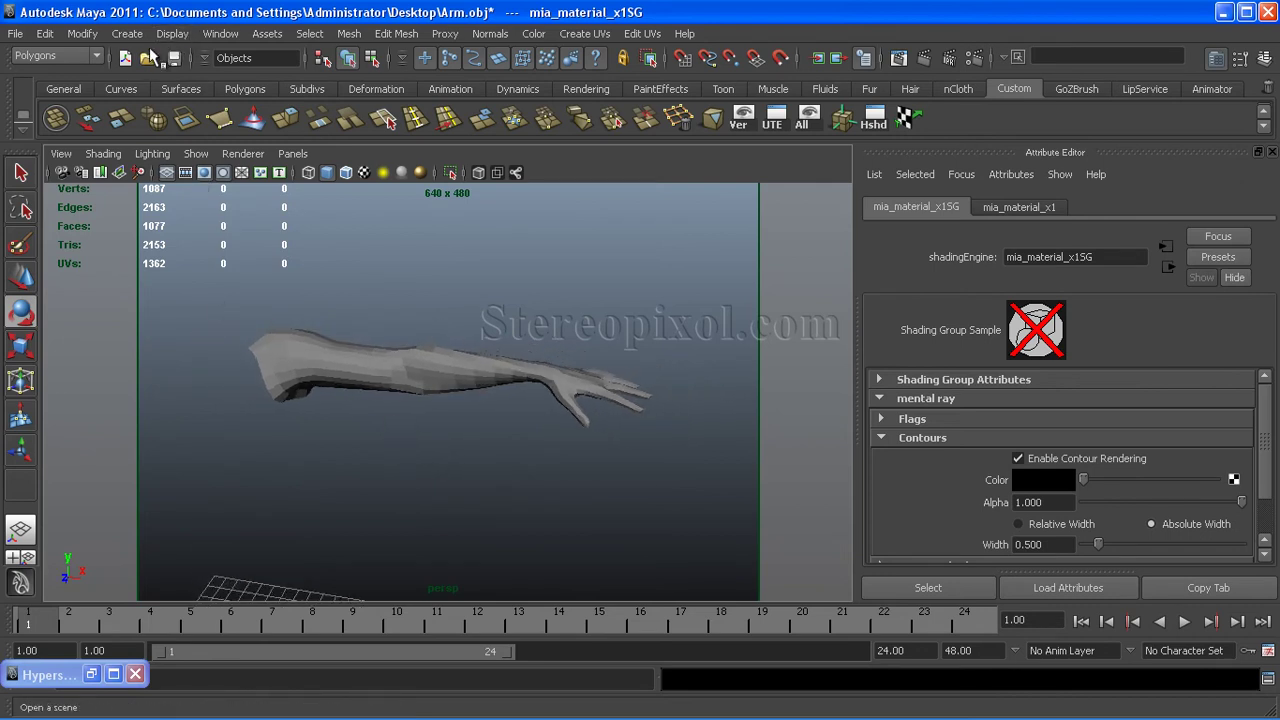
click(127, 34)
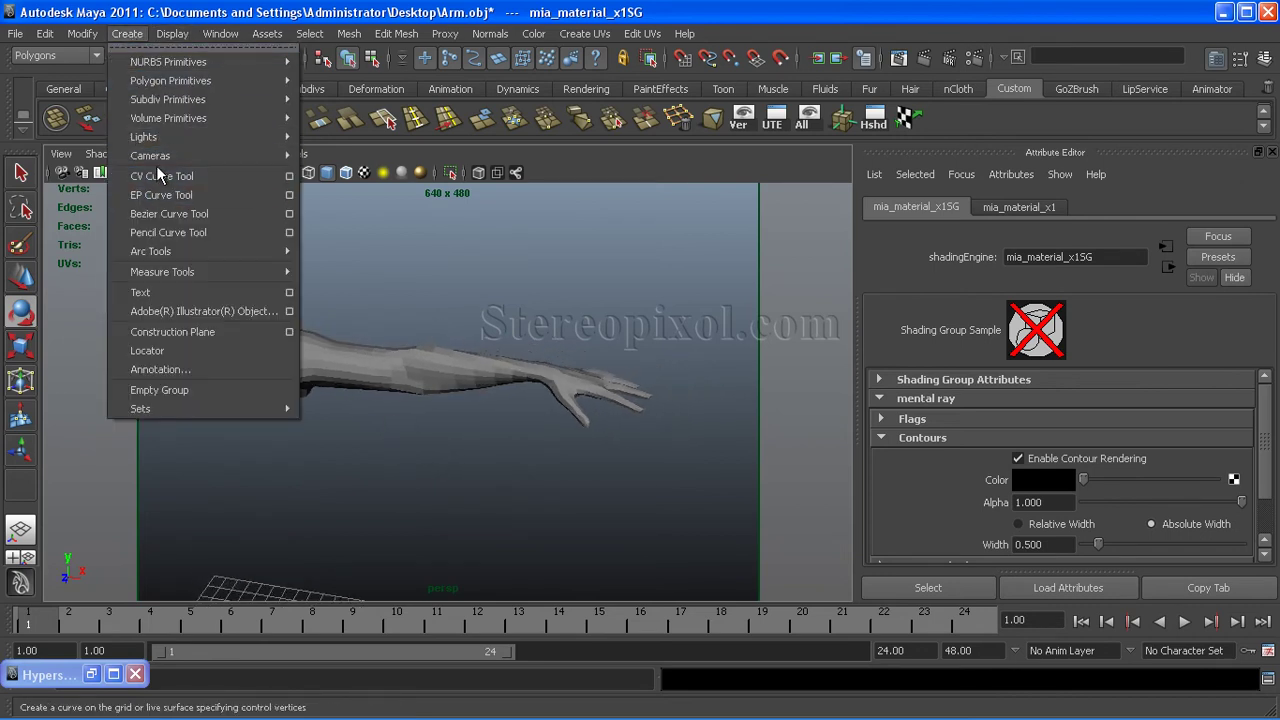
mouse_move(143, 137)
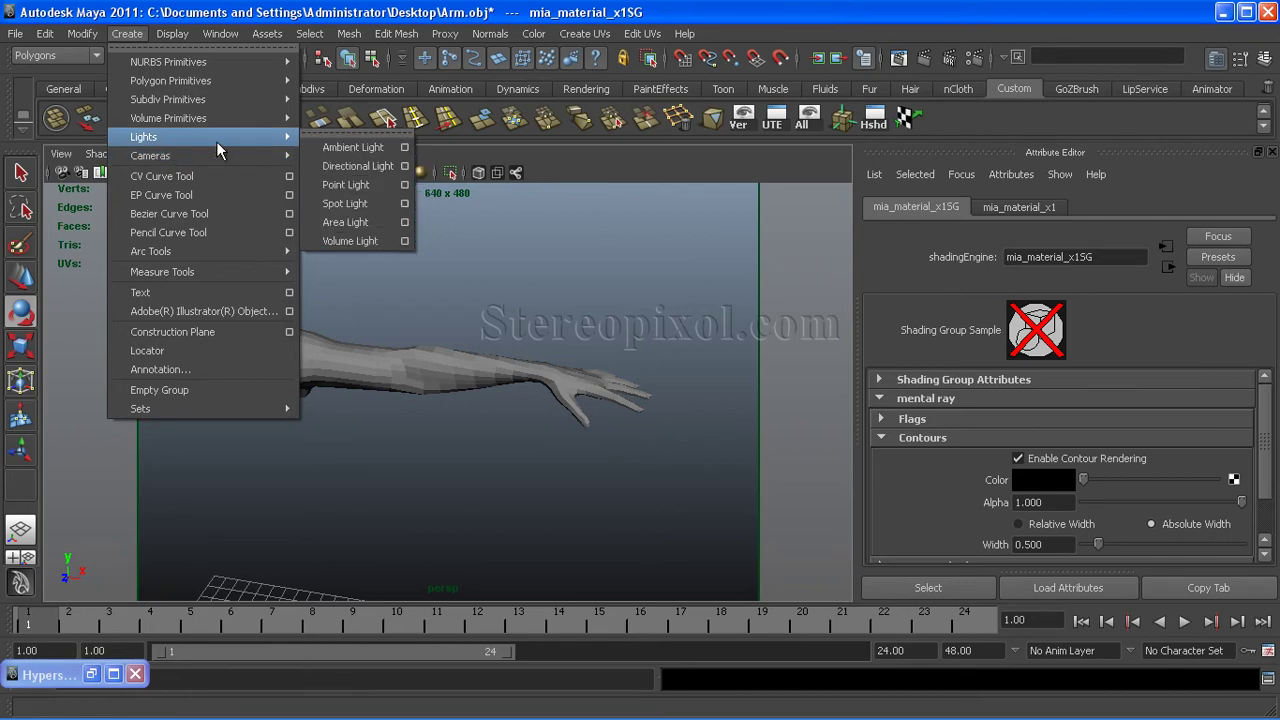
click(344, 165)
Step: Move the directional light left of the arm at arm height and angle it toward the arm
key(e)
mouse_move(435, 437)
alt+mouse_down()
mouse_move(398, 386)
mouse_move(391, 330)
alt+mouse_up()
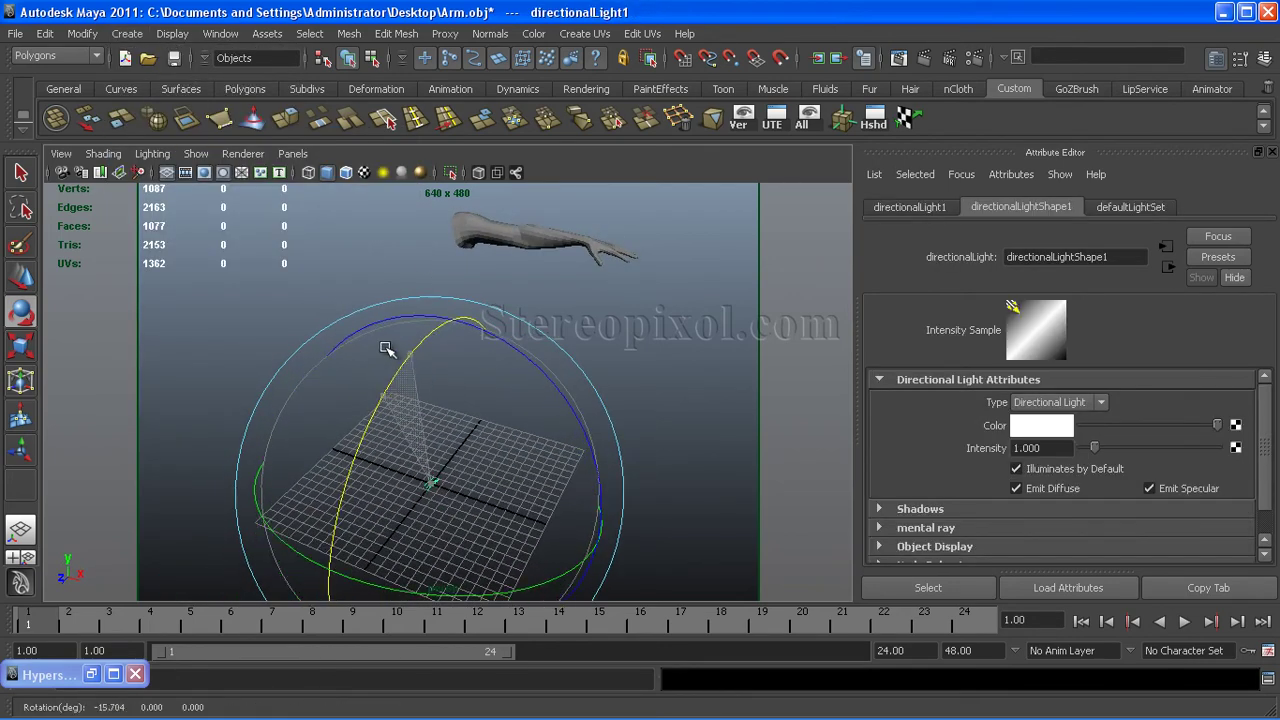
key(w)
mouse_move(450, 388)
mouse_down()
mouse_move(495, 195)
mouse_move(422, 405)
mouse_move(430, 395)
mouse_up()
drag(438, 330, 232, 306)
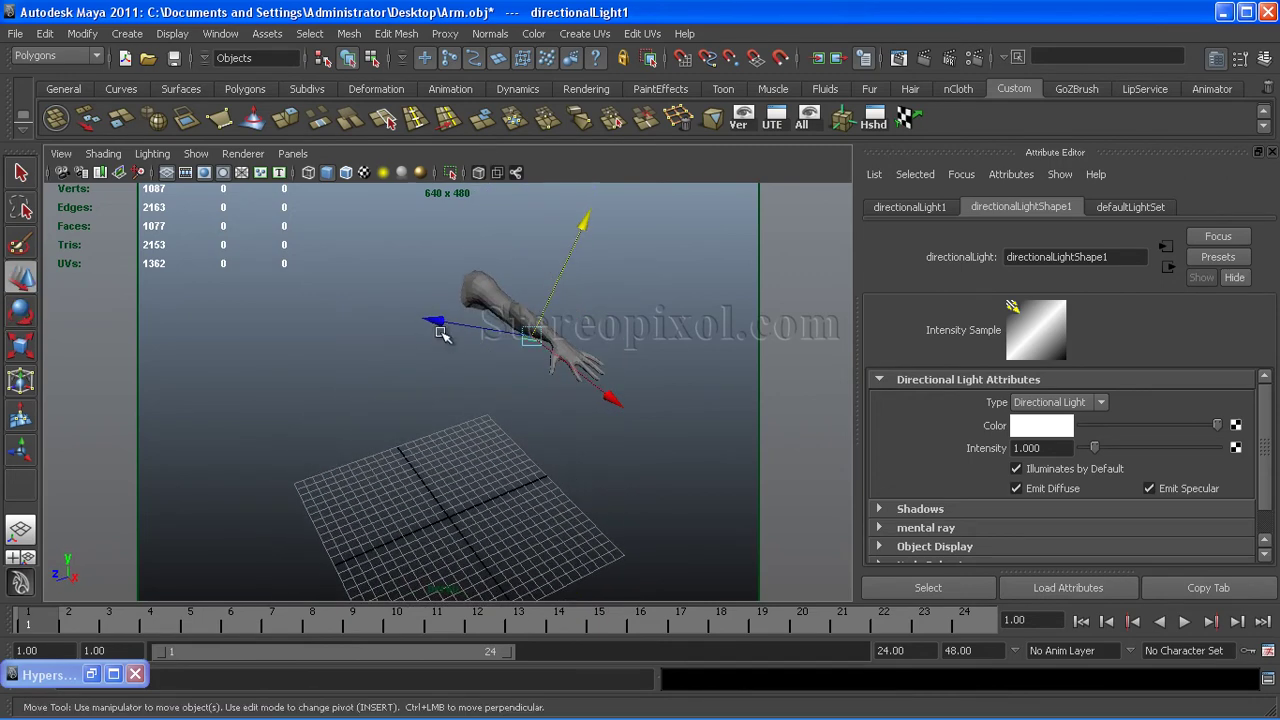
alt+drag(318, 360, 350, 356)
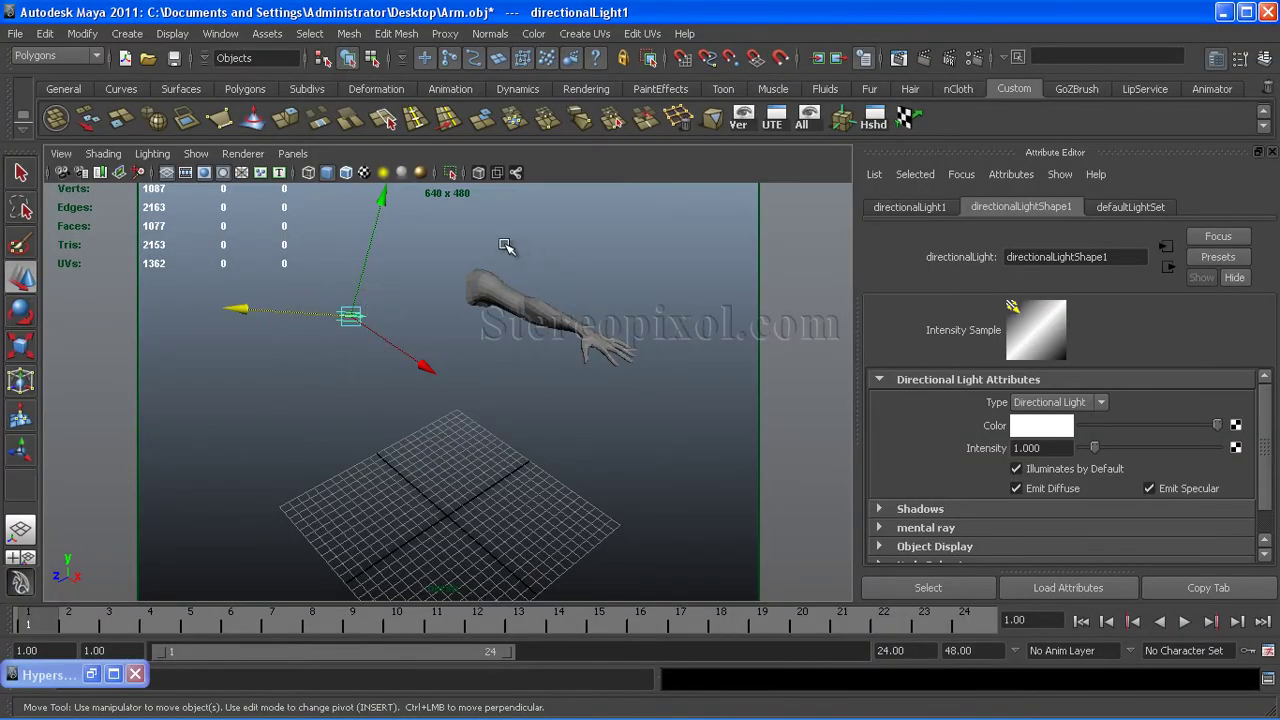
mouse_move(496, 288)
alt+mouse_down()
mouse_move(508, 275)
mouse_move(420, 318)
mouse_move(394, 451)
mouse_move(427, 432)
mouse_move(300, 457)
alt+mouse_up()
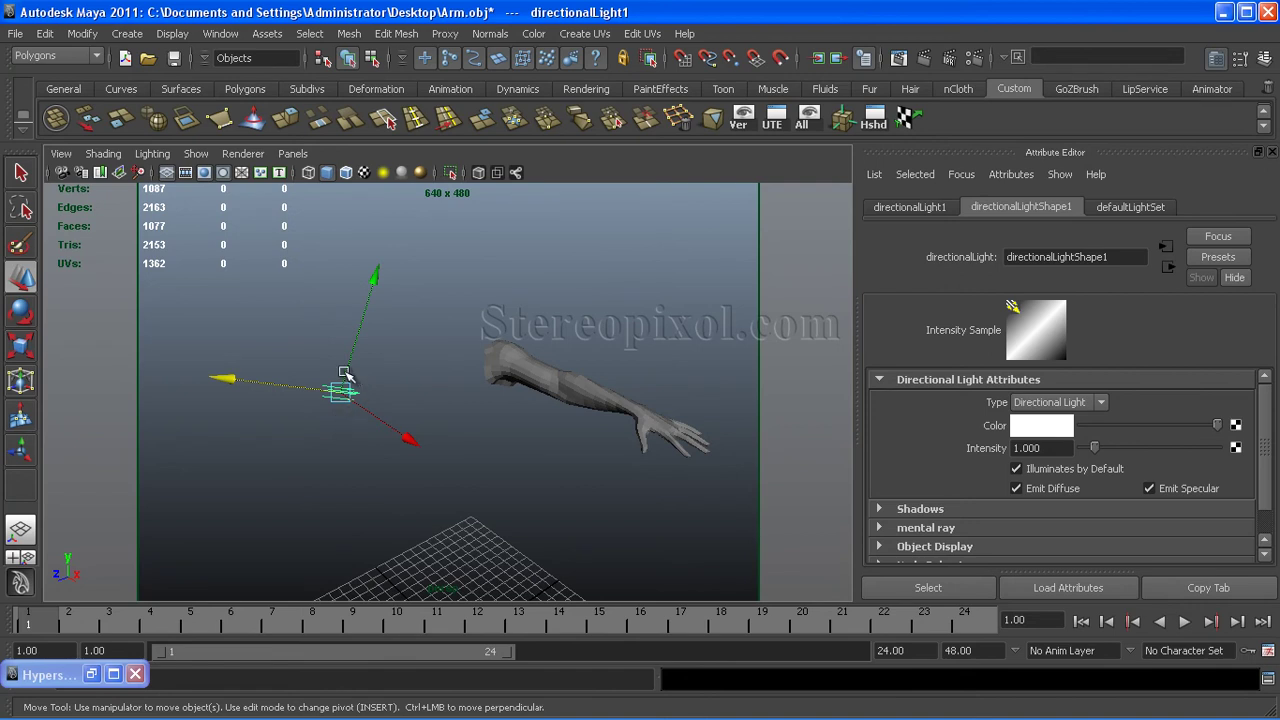
alt+right_drag(429, 426, 408, 427)
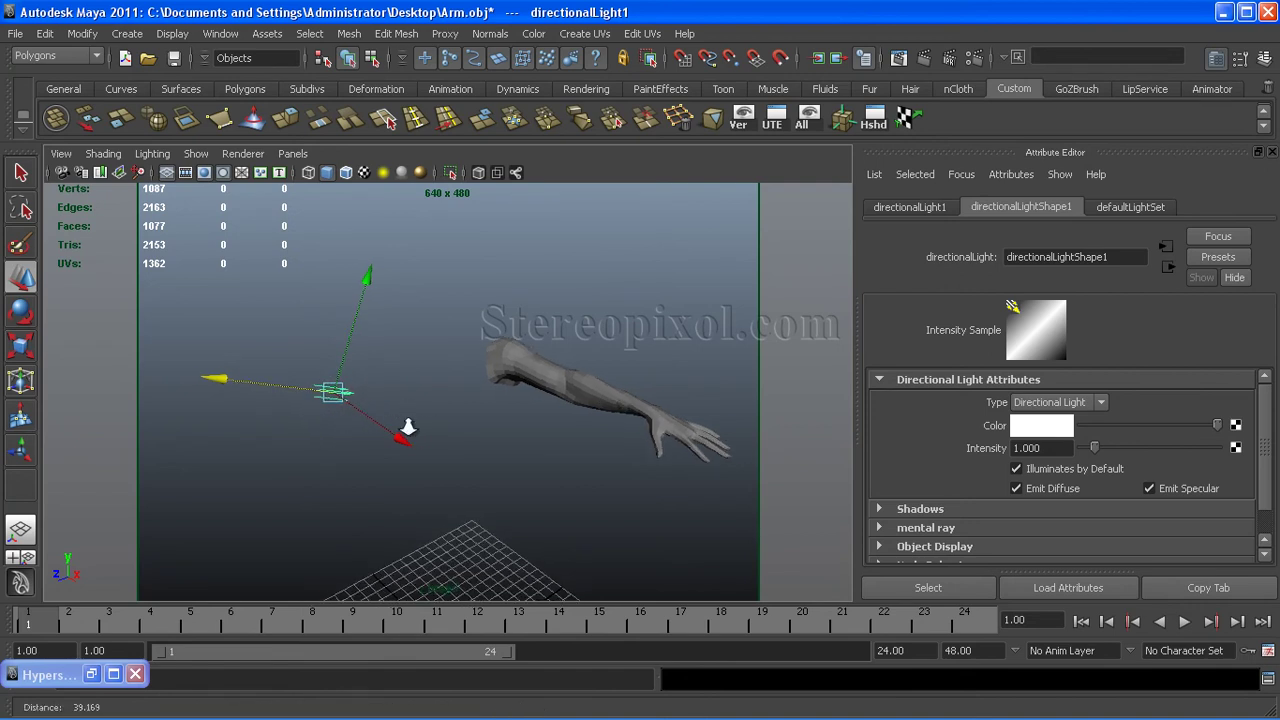
key(e)
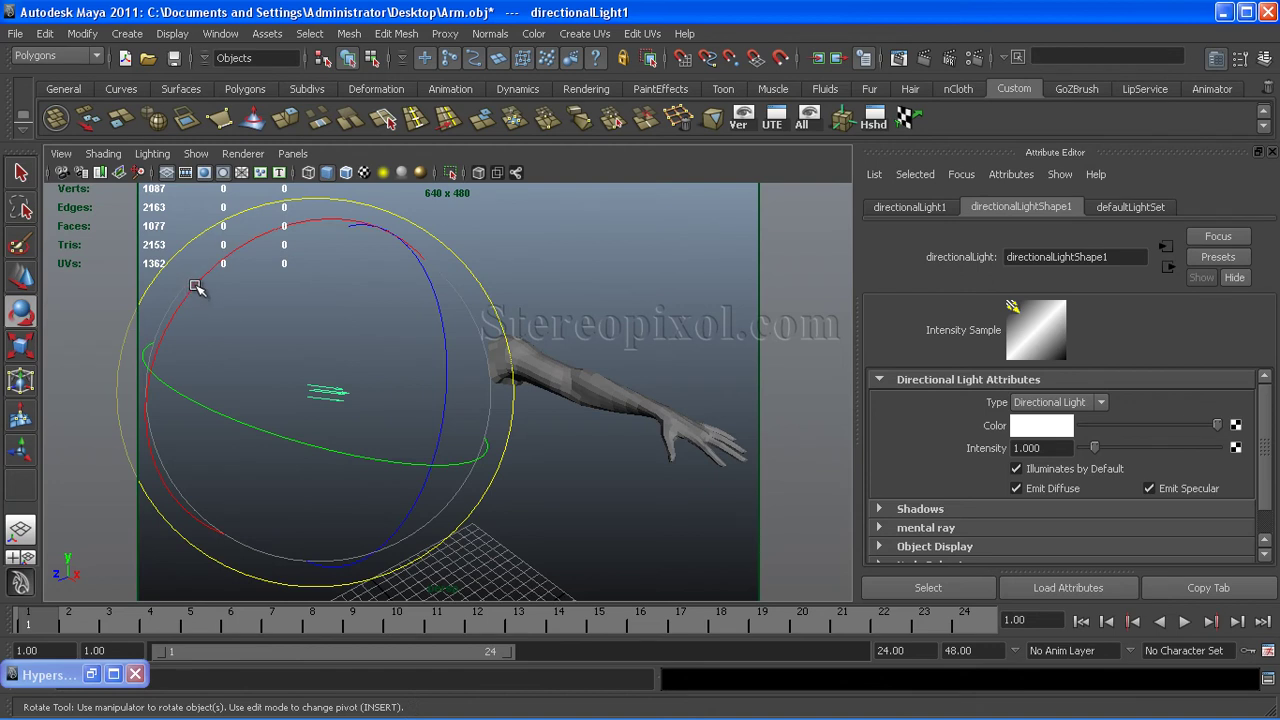
mouse_move(193, 287)
mouse_down()
mouse_move(171, 320)
mouse_move(220, 263)
mouse_move(180, 333)
mouse_move(229, 277)
mouse_move(214, 320)
mouse_up()
Step: Deselect the light, frame the arm, and render it with black face contours
click(640, 527)
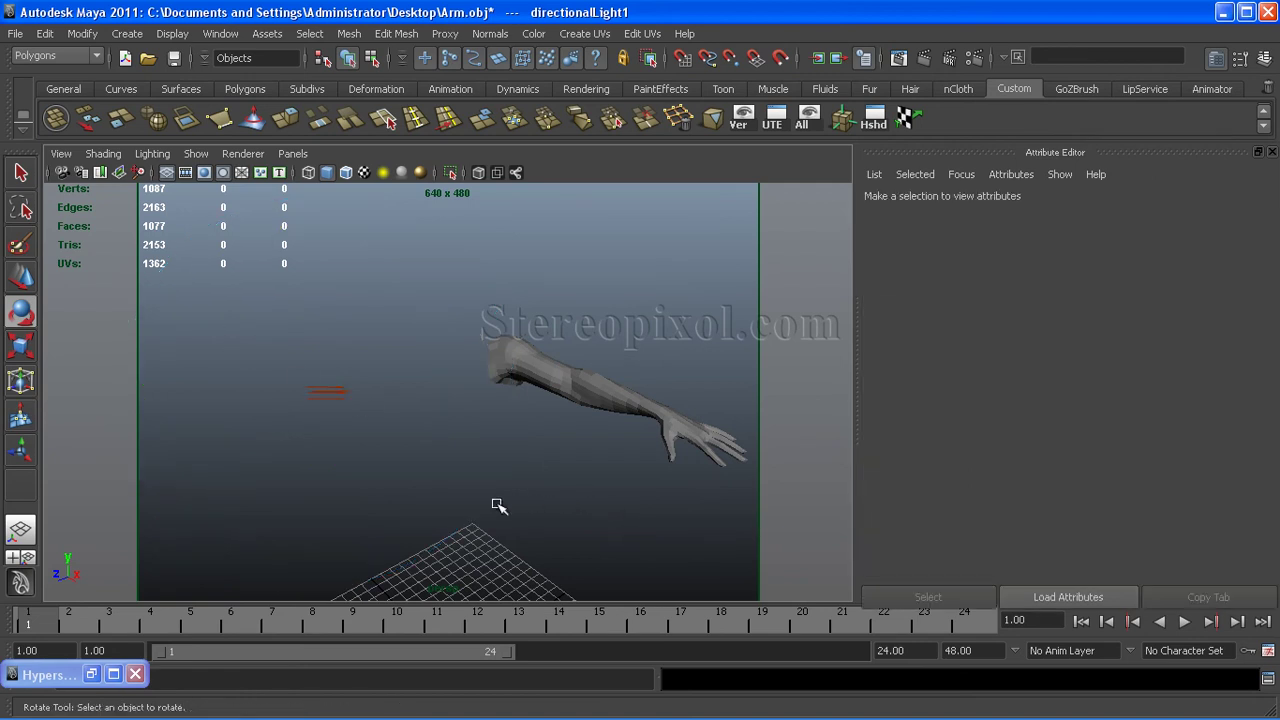
mouse_move(497, 506)
alt+mouse_down()
mouse_move(363, 517)
mouse_move(560, 506)
alt+mouse_up()
alt+middle_drag(560, 506, 457, 491)
mouse_move(457, 491)
alt+mouse_down()
mouse_move(414, 543)
mouse_move(389, 517)
mouse_move(391, 543)
mouse_move(427, 531)
alt+mouse_up()
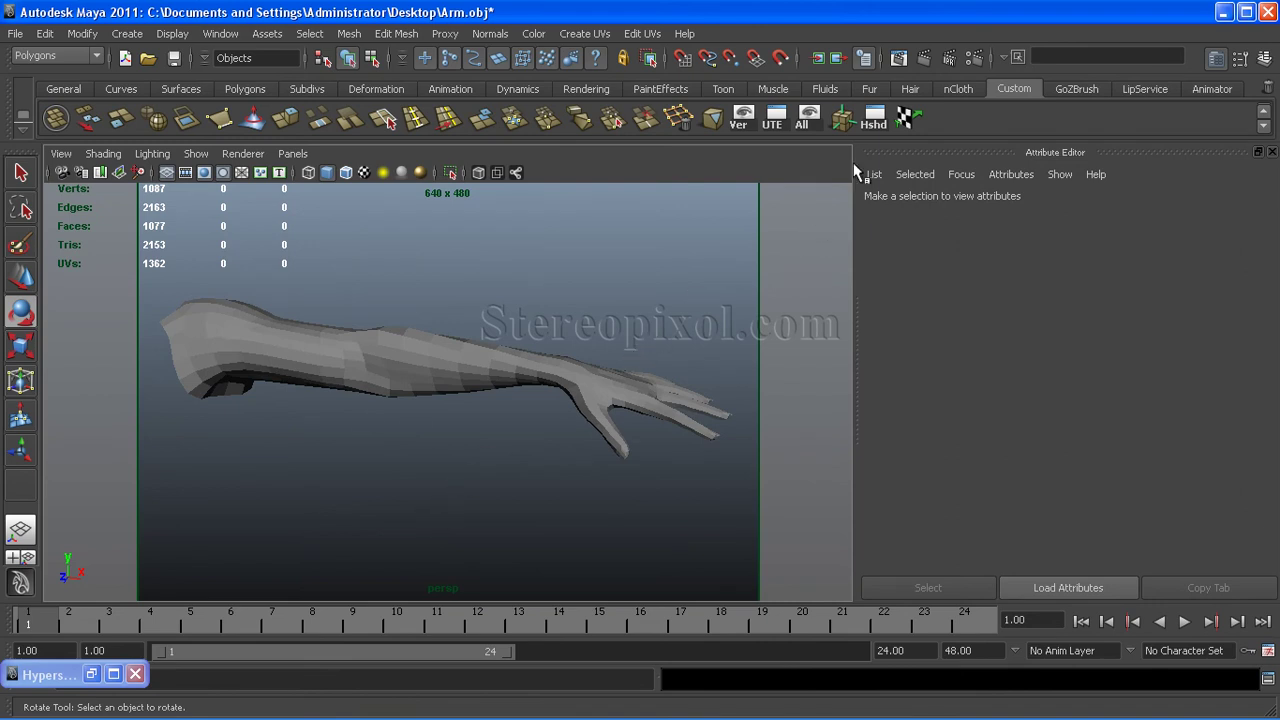
click(925, 58)
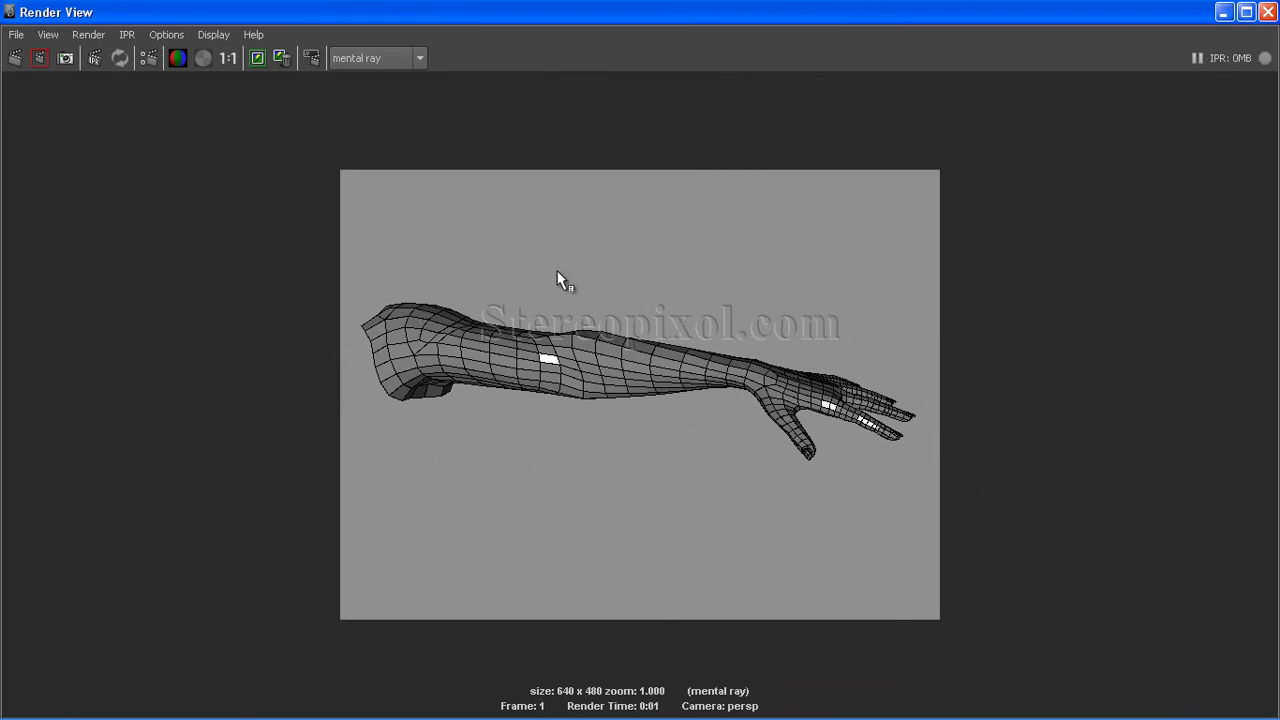
click(1268, 12)
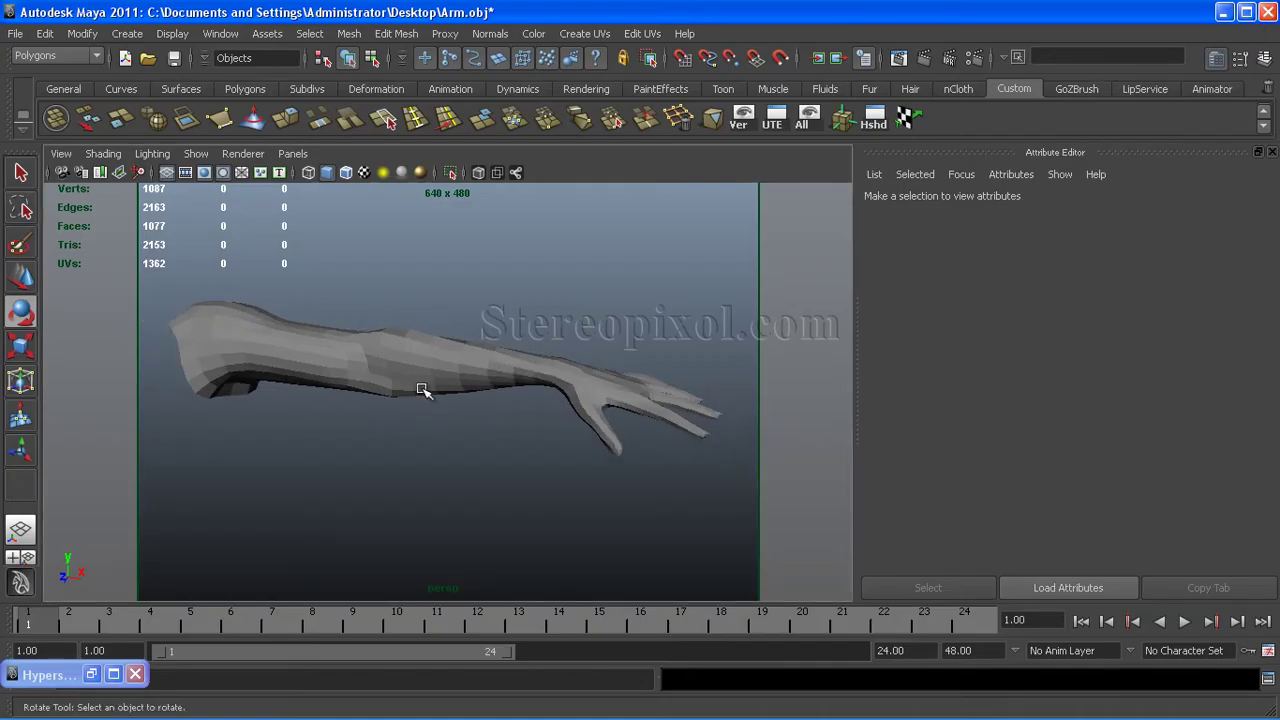
Step: Reframe the arm and switch it to smooth mesh preview
alt+drag(392, 482, 323, 466)
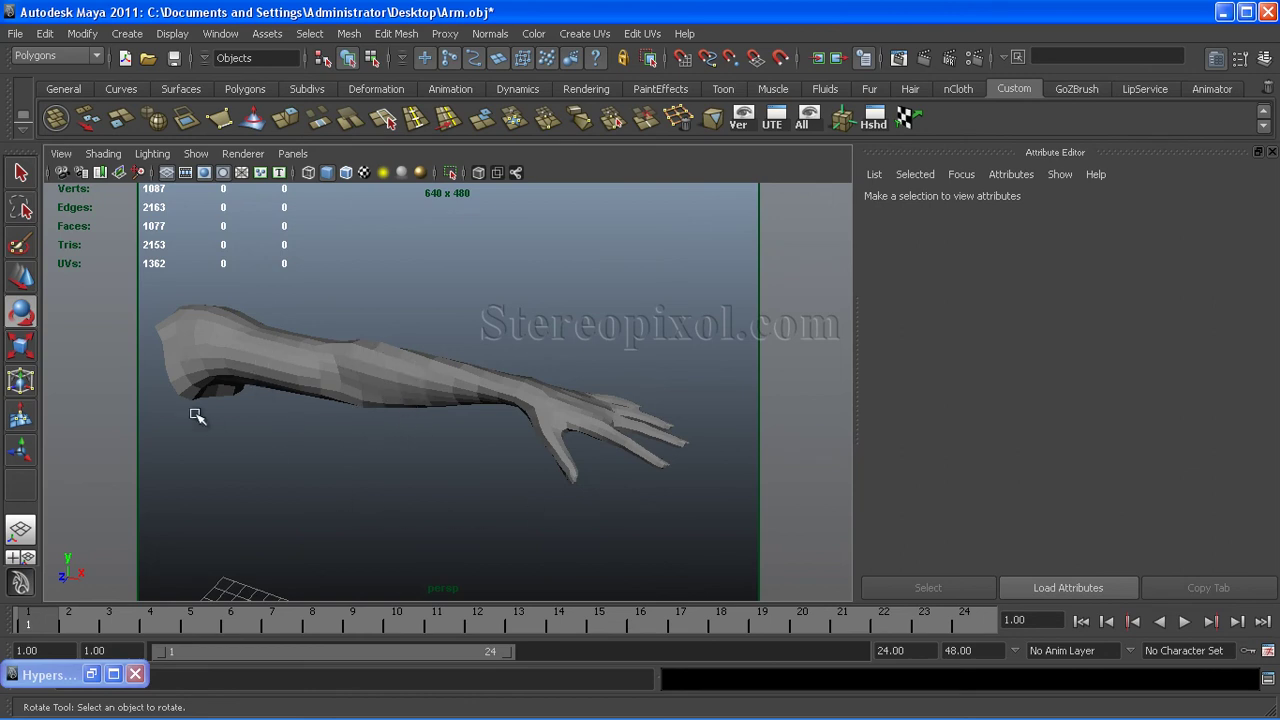
mouse_move(335, 468)
alt+mouse_down()
mouse_move(394, 357)
mouse_move(406, 371)
alt+mouse_up()
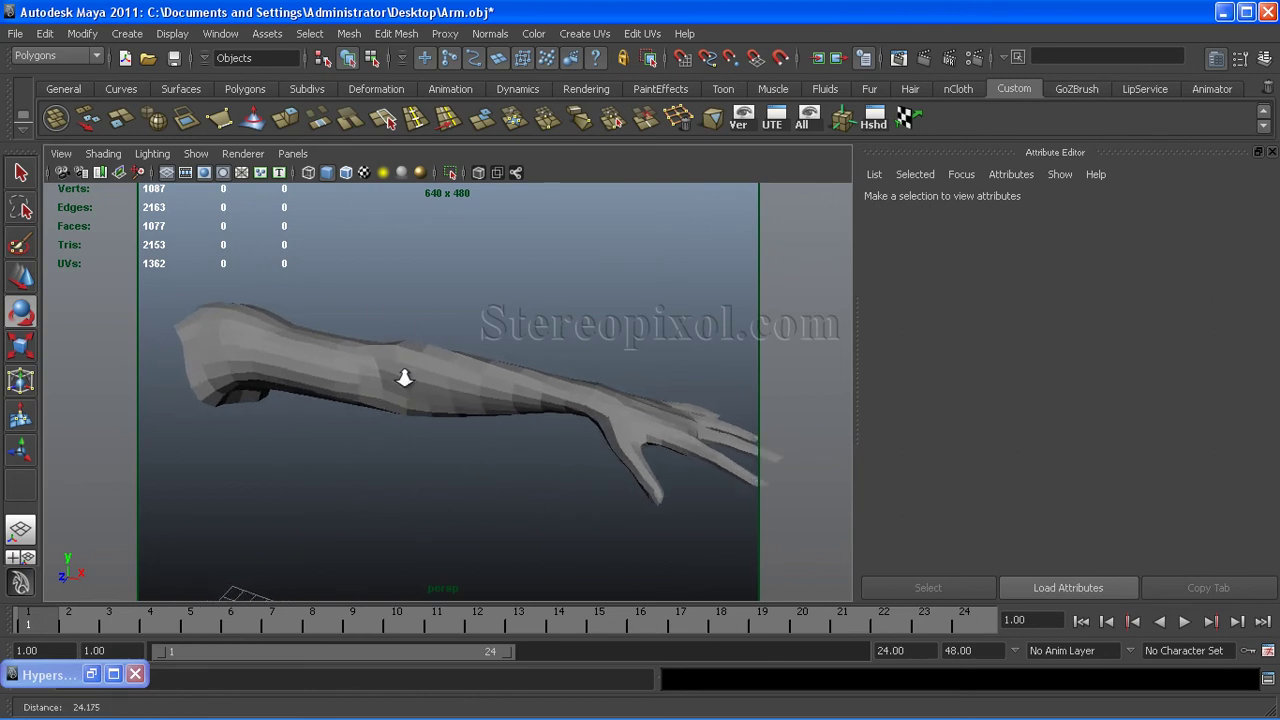
alt+drag(372, 435, 343, 386)
click(343, 386)
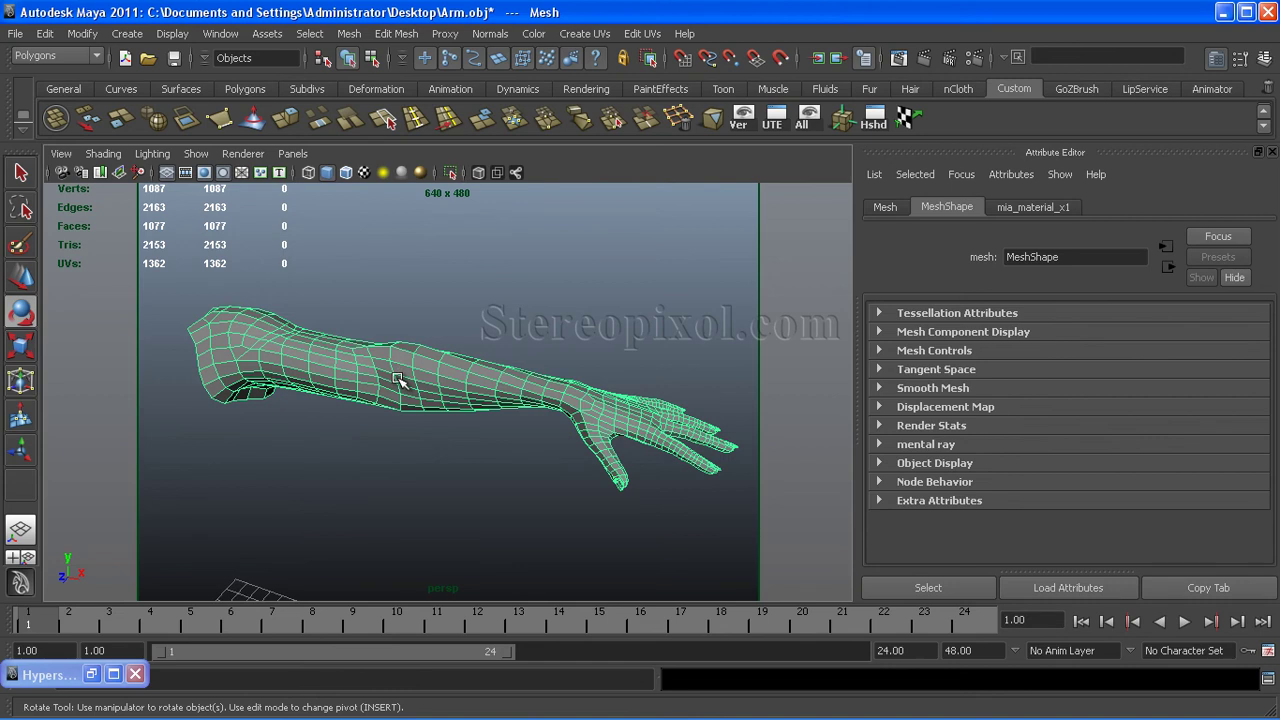
click(505, 283)
Step: Frame the smoothed arm and render it in mental ray with dense face contours
scroll(323, 338, up, 2)
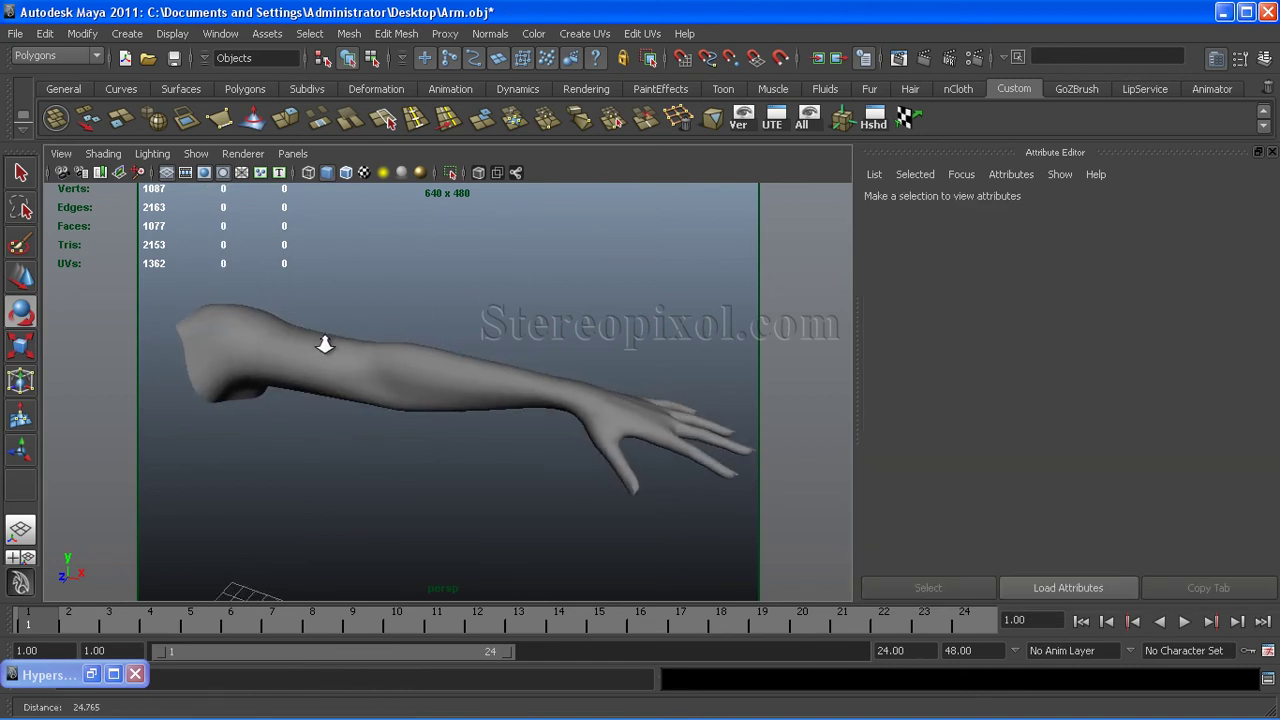
alt+drag(329, 343, 234, 371)
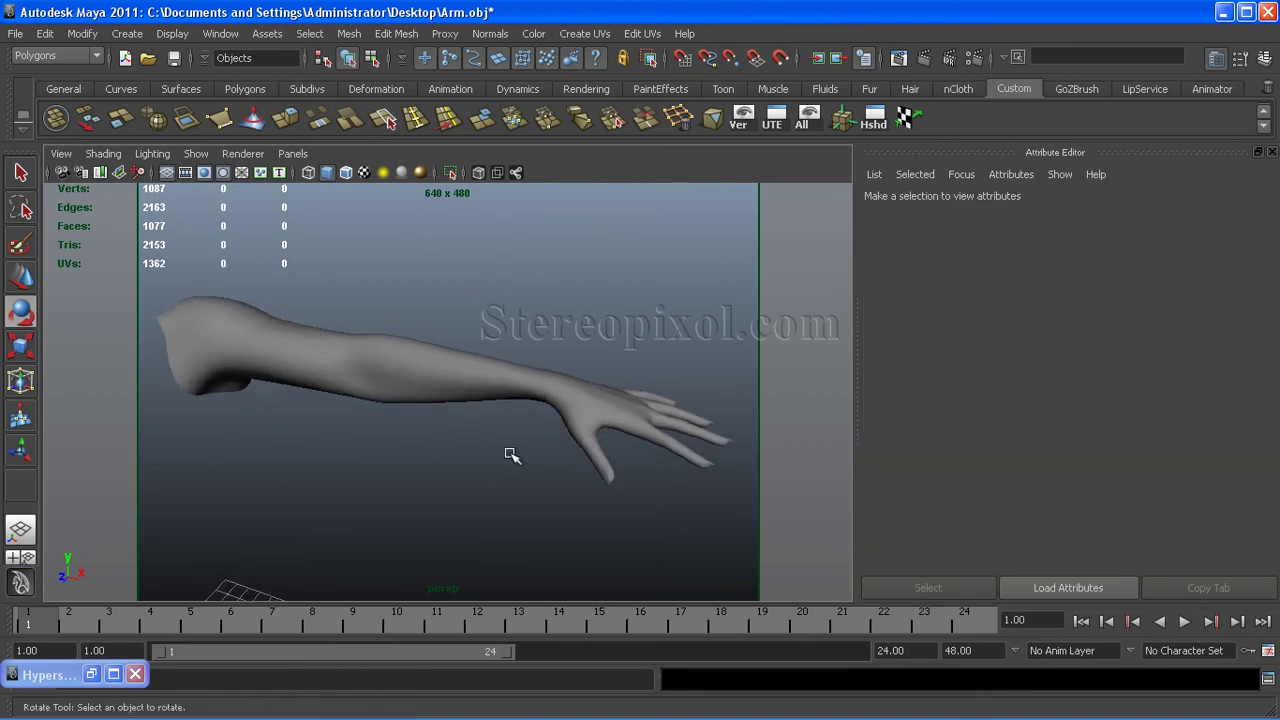
click(320, 380)
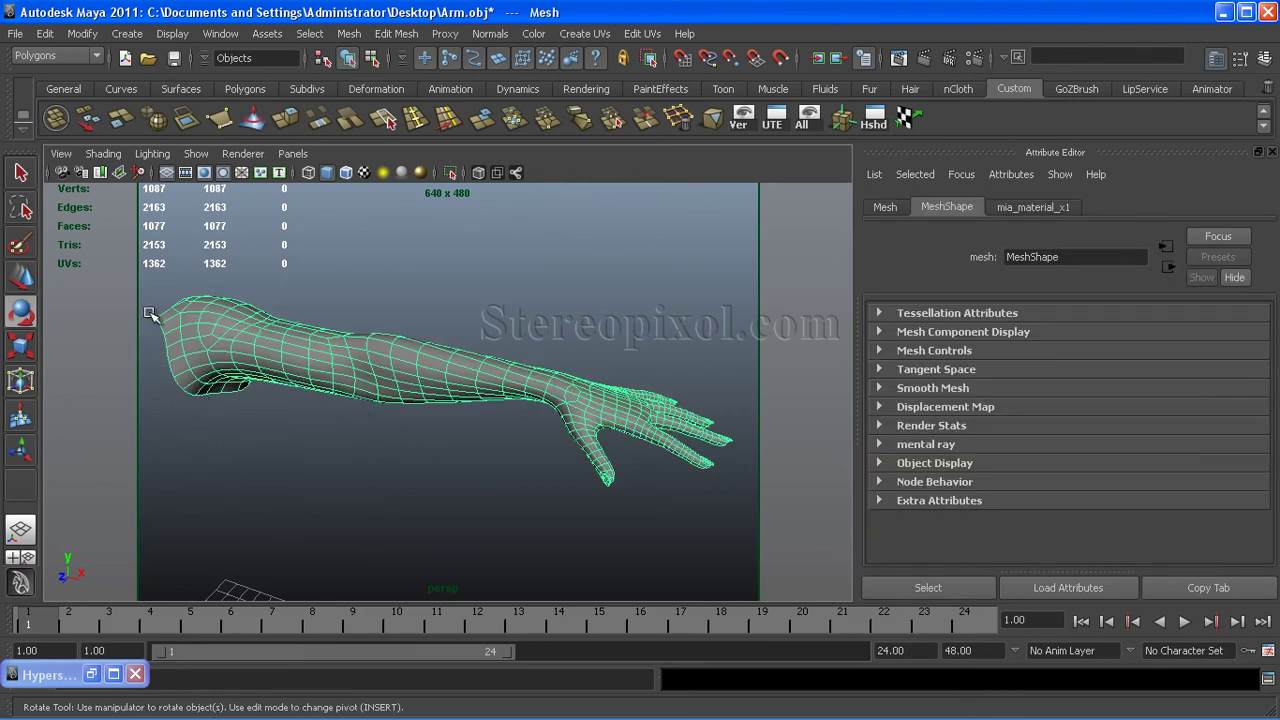
click(478, 500)
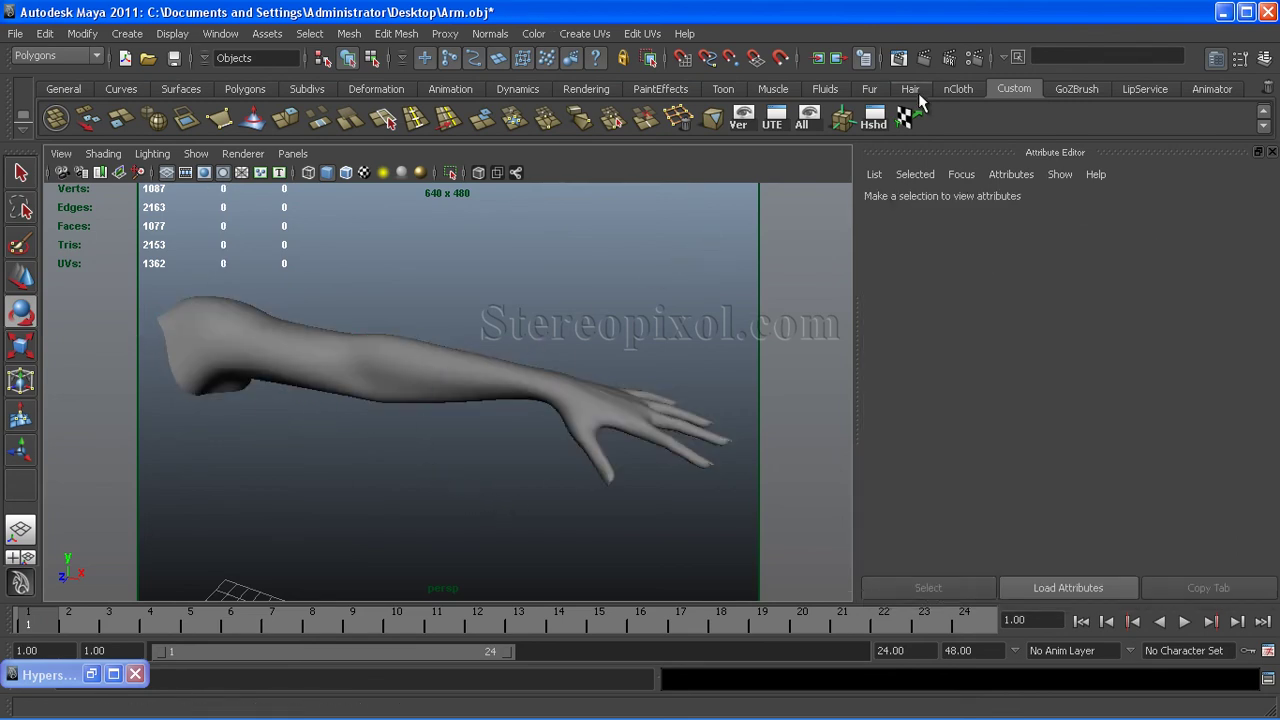
click(900, 57)
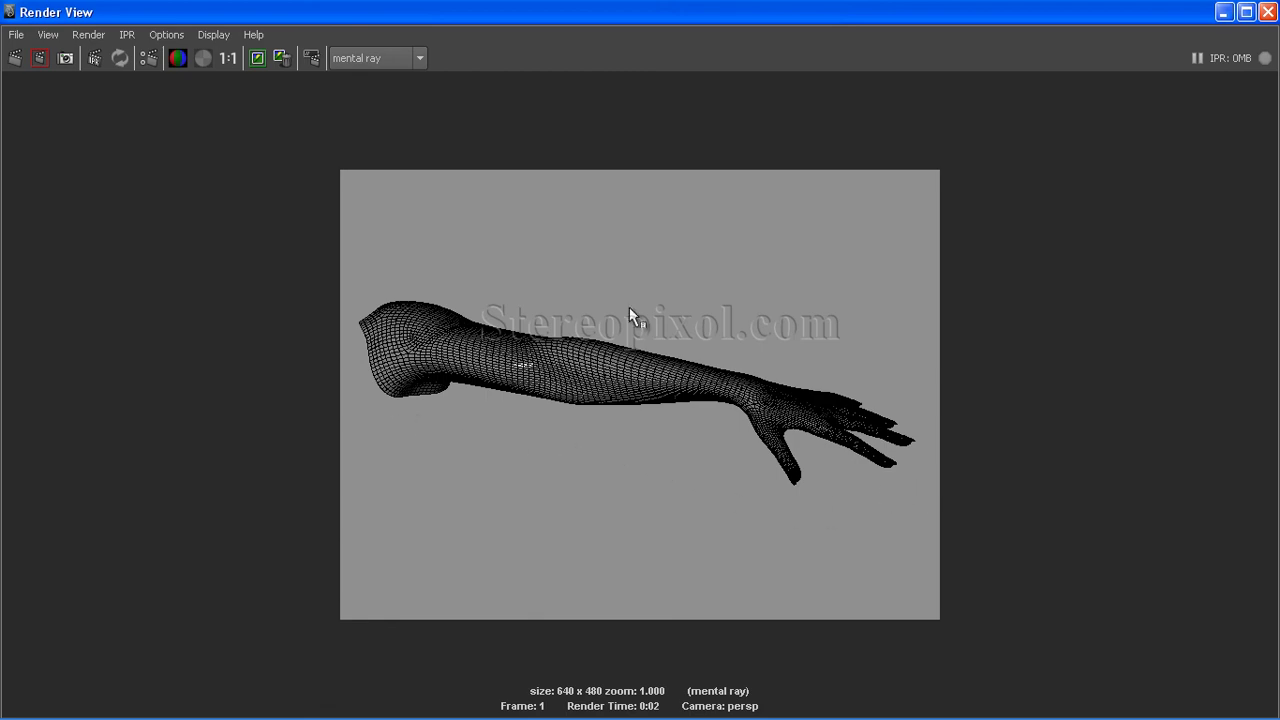
click(1268, 14)
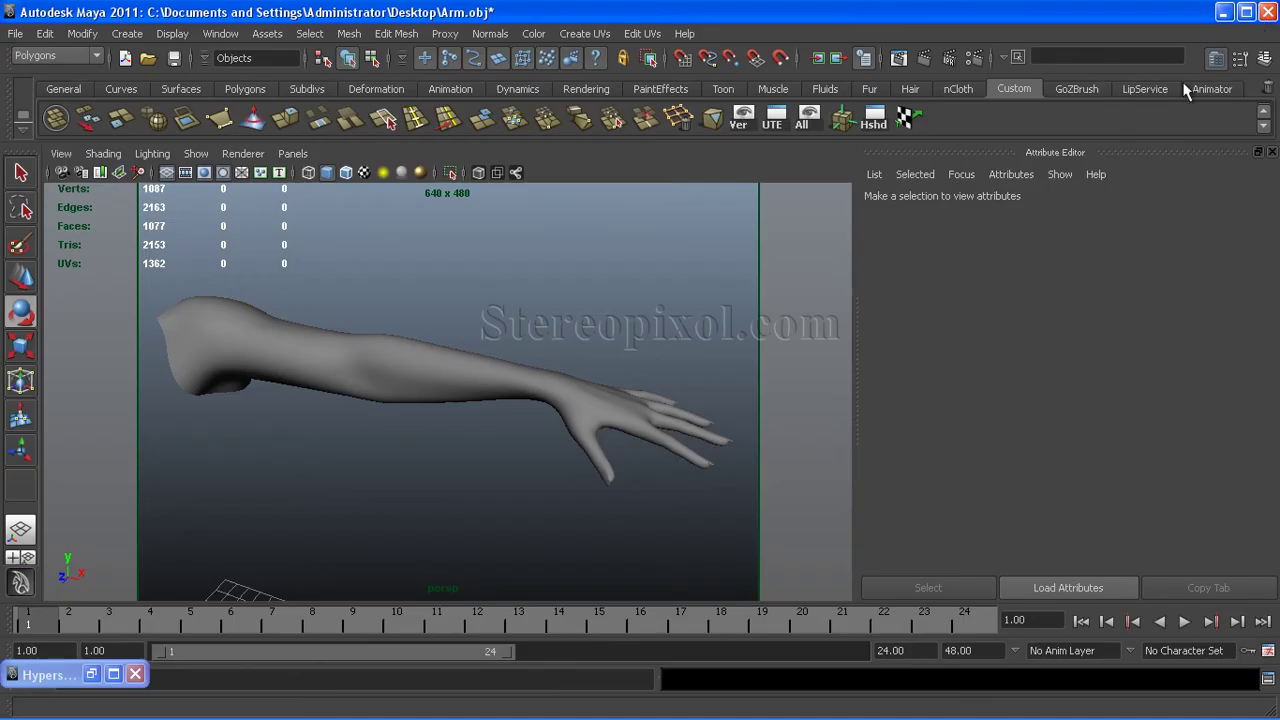
mouse_move(452, 481)
alt+mouse_down()
mouse_move(634, 474)
mouse_move(423, 503)
mouse_move(617, 463)
mouse_move(560, 520)
alt+mouse_up()
mouse_move(560, 520)
alt+right_down()
mouse_move(480, 490)
mouse_move(569, 594)
alt+right_up()
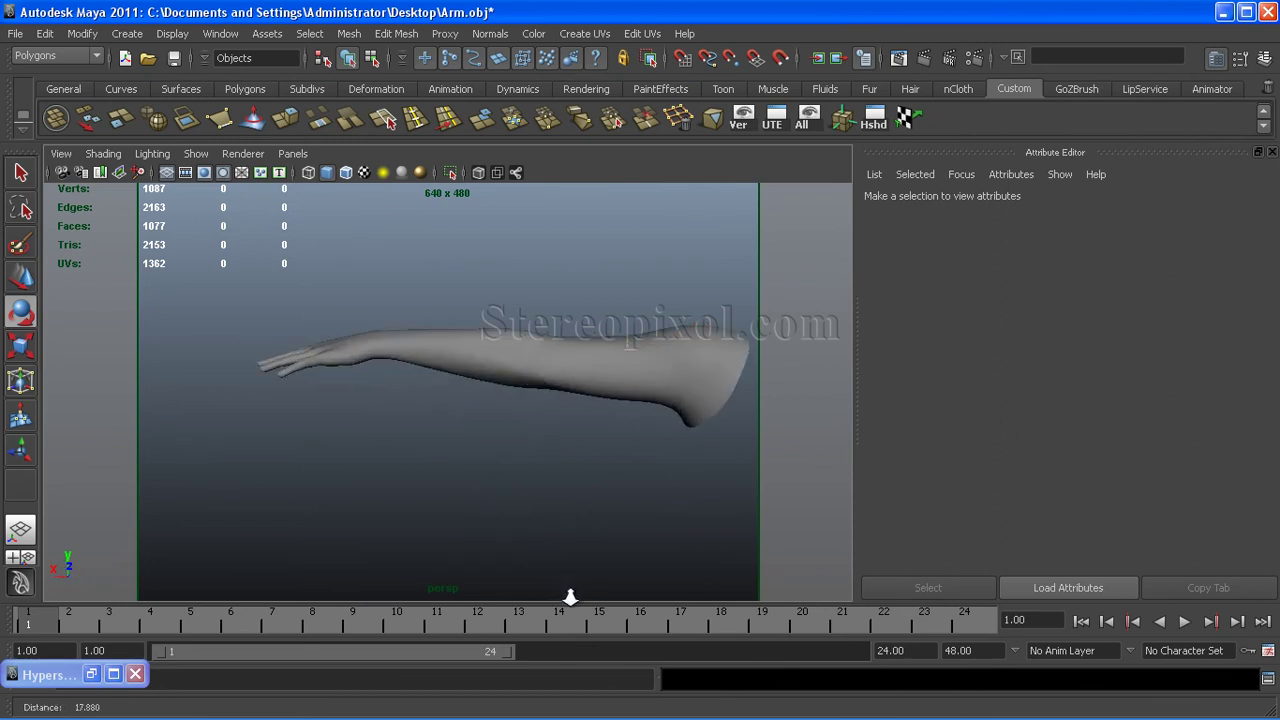
alt+middle_drag(569, 594, 420, 502)
mouse_move(420, 502)
alt+mouse_down()
mouse_move(471, 494)
mouse_move(486, 466)
alt+mouse_up()
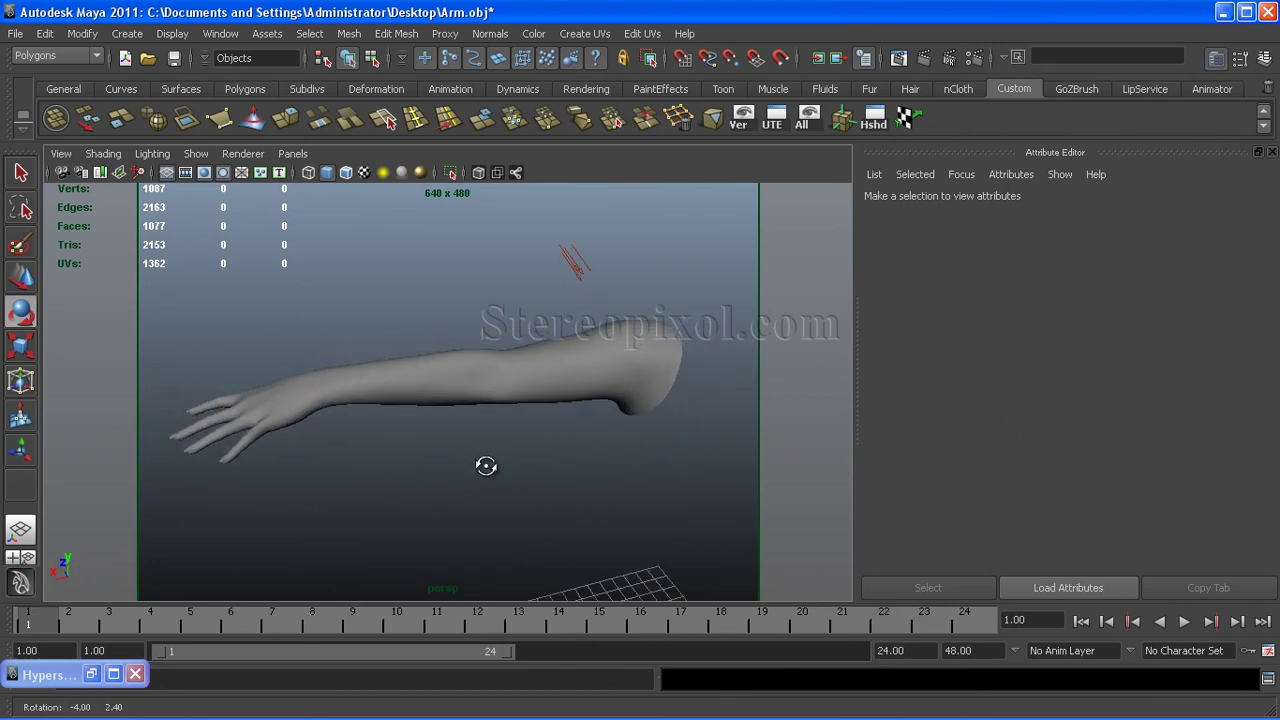
alt+middle_drag(486, 466, 497, 458)
mouse_move(497, 458)
alt+mouse_down()
mouse_move(514, 449)
mouse_move(483, 457)
mouse_move(494, 443)
mouse_move(443, 386)
mouse_move(457, 419)
mouse_move(366, 351)
mouse_move(417, 335)
alt+mouse_up()
alt+right_drag(417, 335, 476, 395)
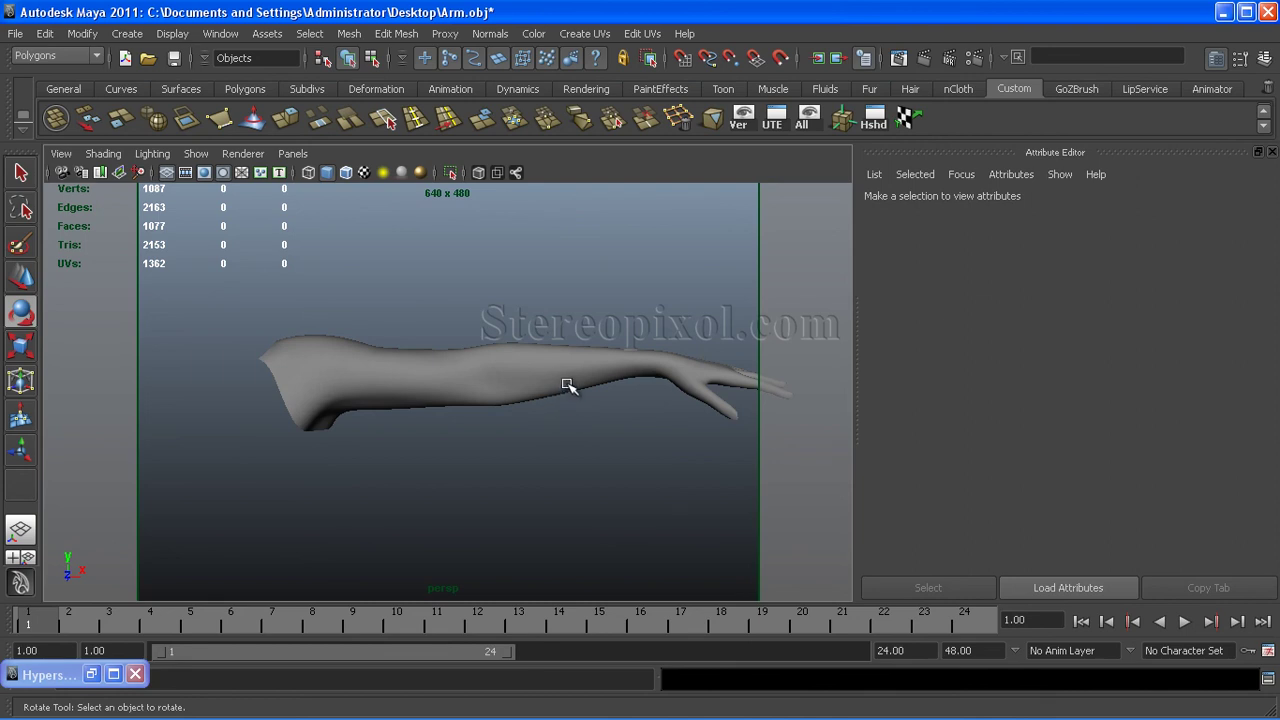